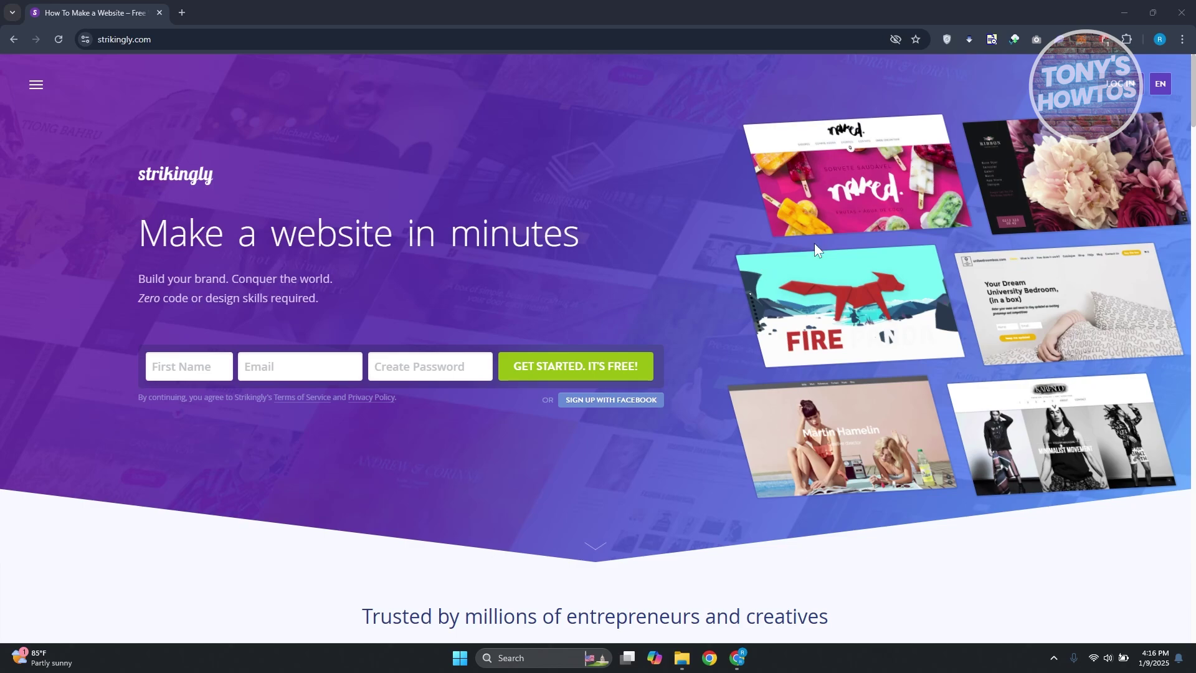
Log in to Strikingly and start creating a new site from the dashboard.
click(1128, 89)
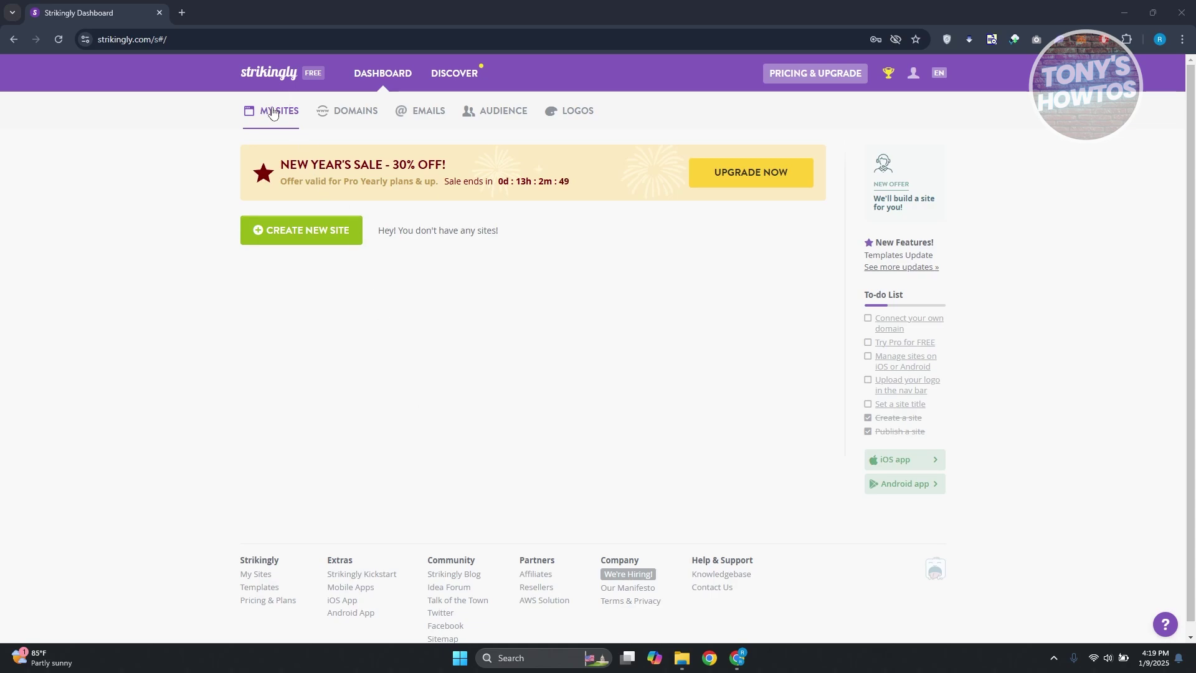
click(311, 236)
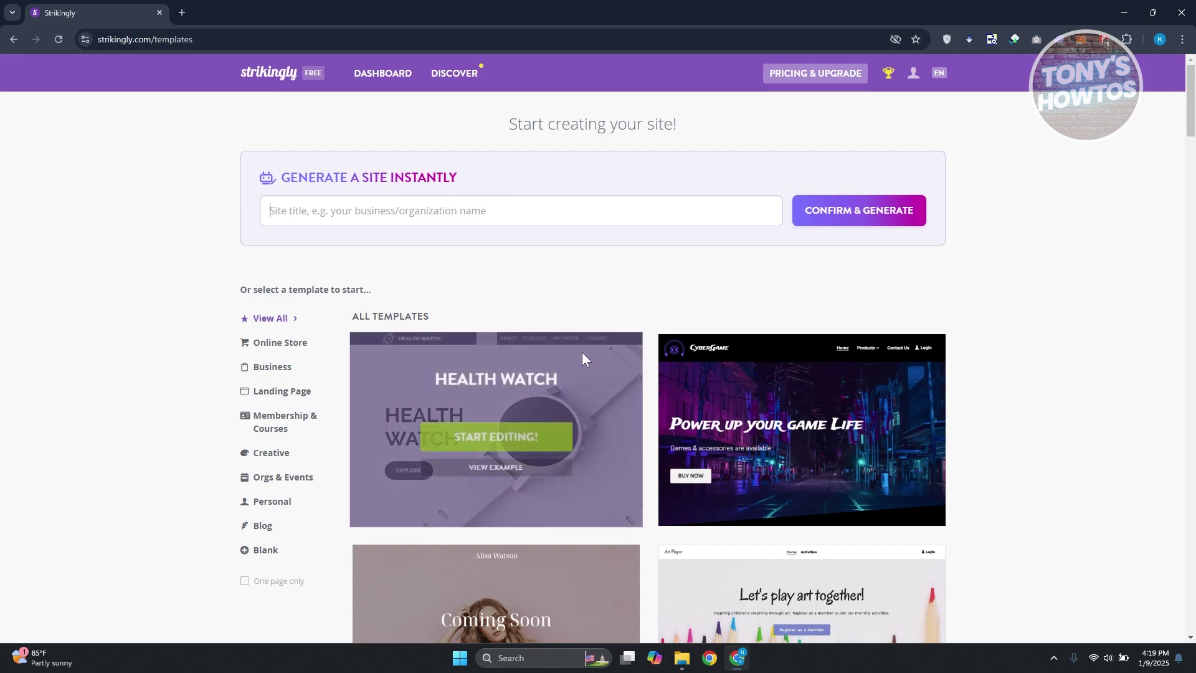
click(391, 209)
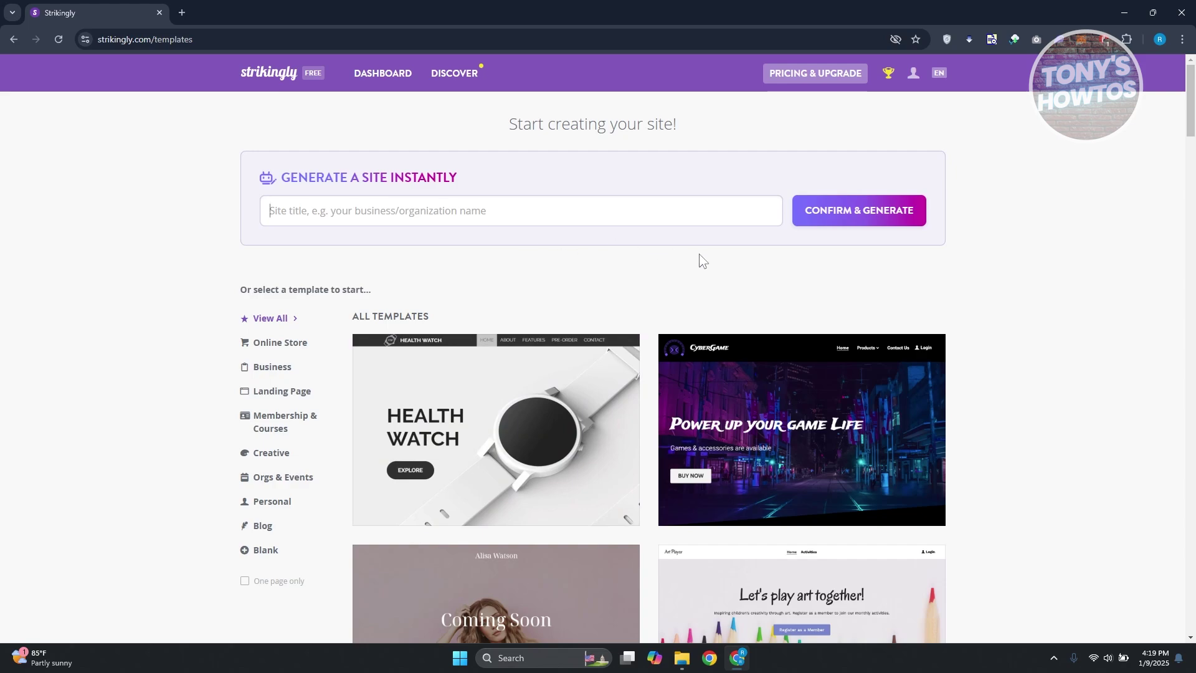
Browse the template gallery and start editing a site from the Health Watch template.
scroll(876, 274, down, 1)
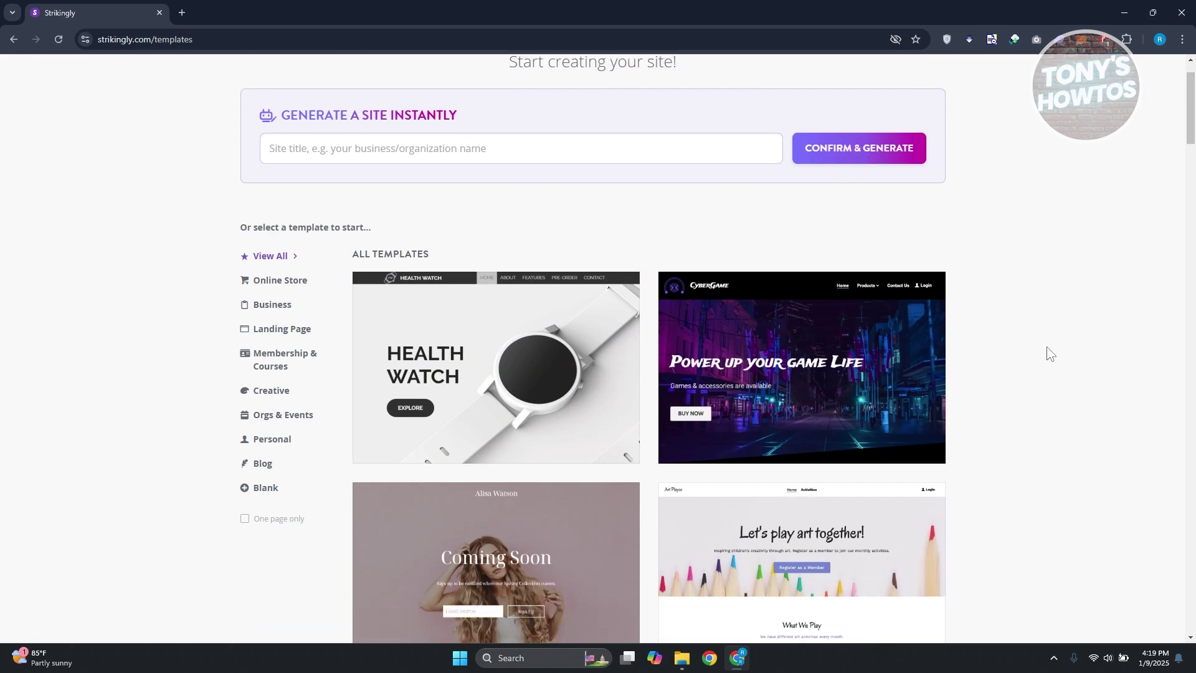
scroll(1048, 347, down, 5)
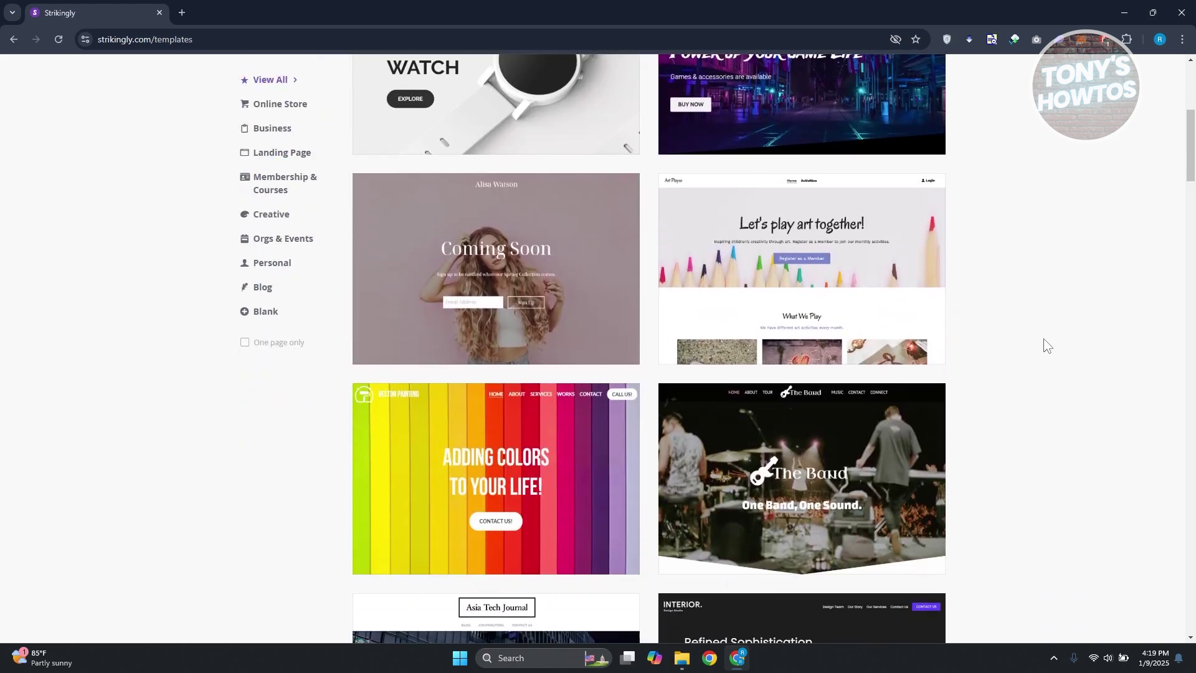
scroll(1017, 379, up, 6)
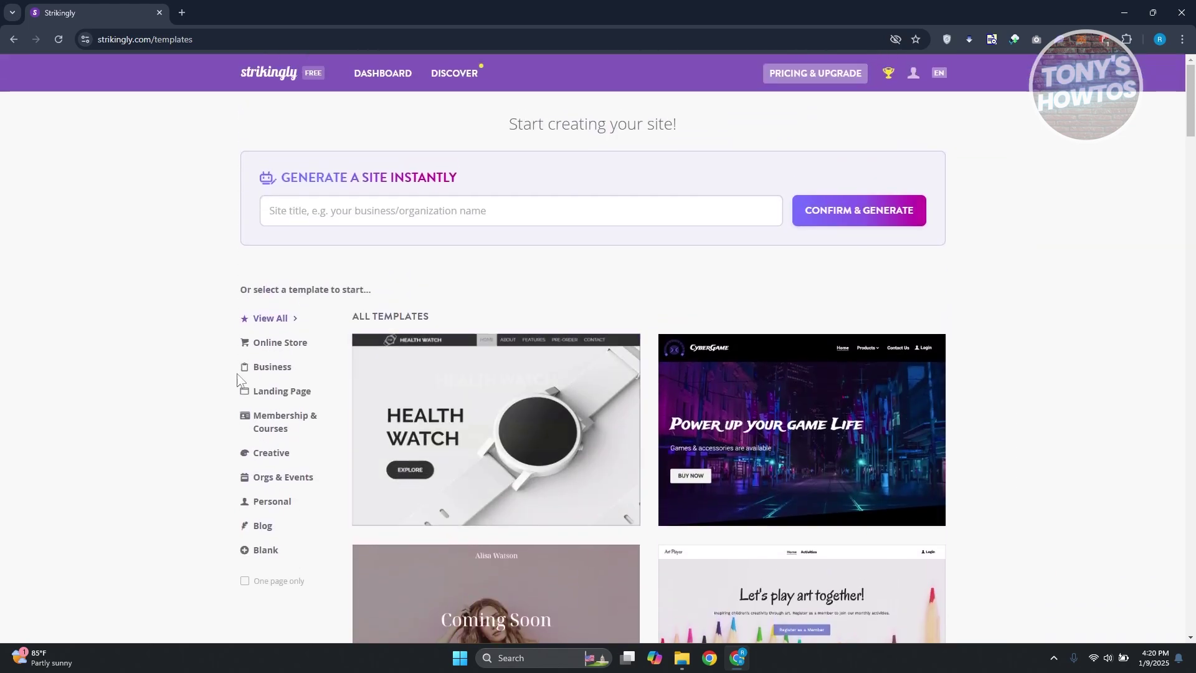
scroll(85, 367, down, 1)
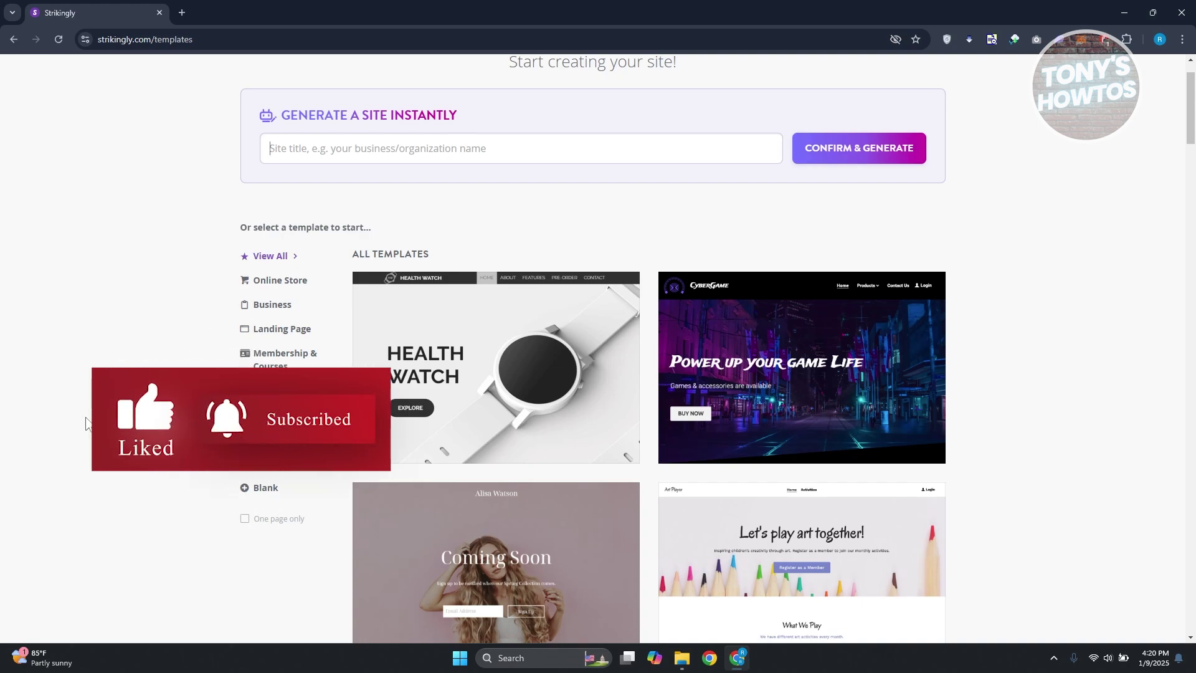
mouse_move(451, 316)
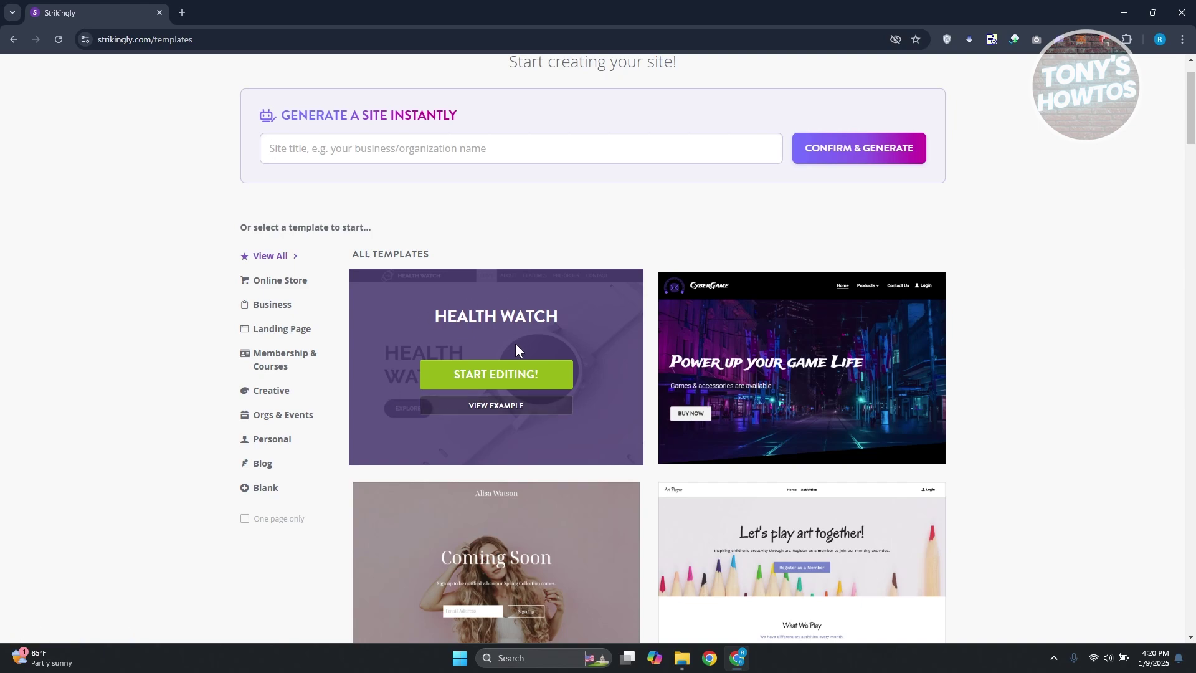
click(495, 376)
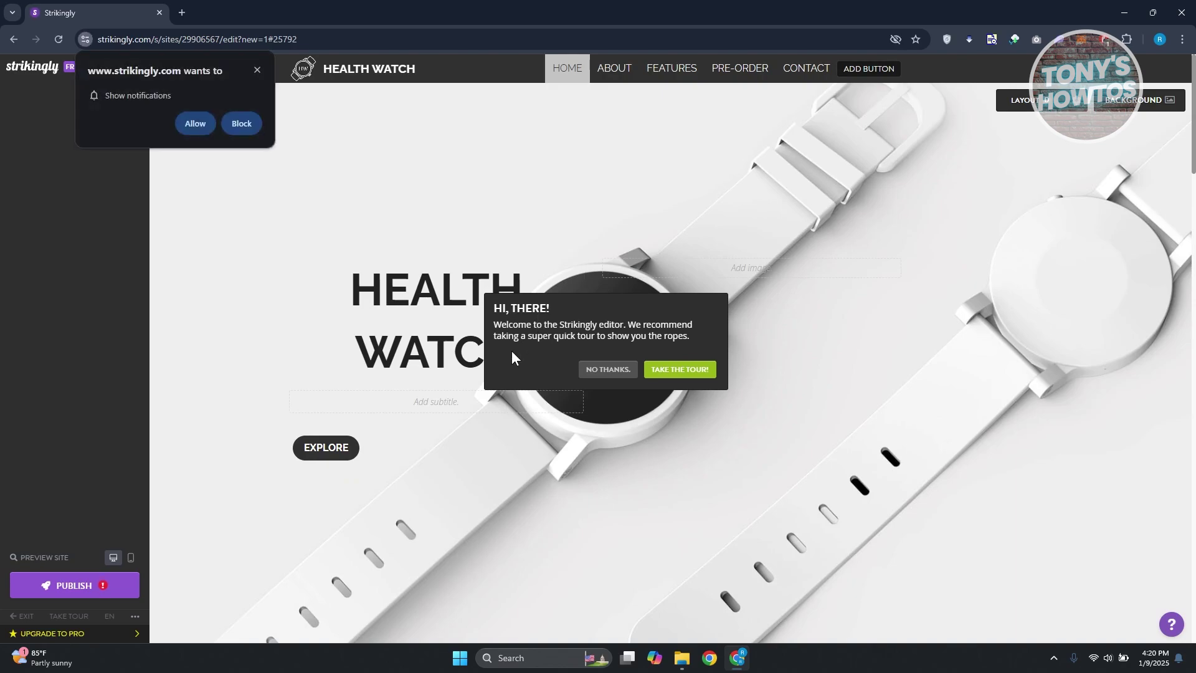
Dismiss Chrome's notification request and decline the editor's introductory tour.
click(256, 70)
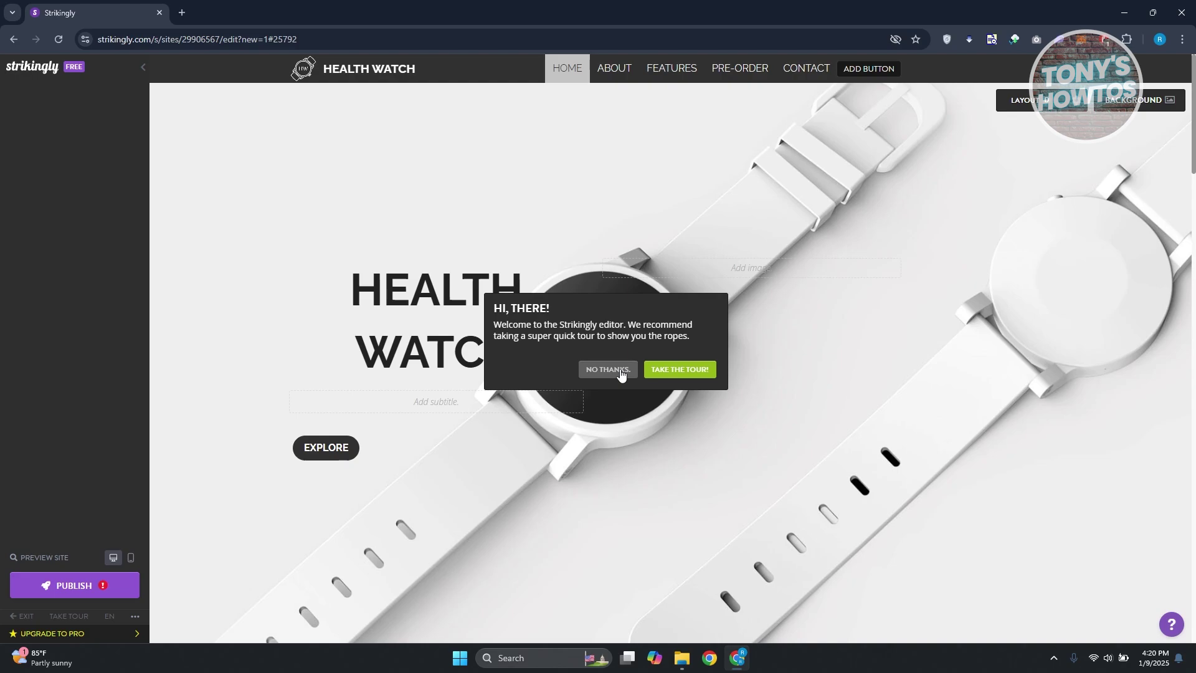
click(701, 373)
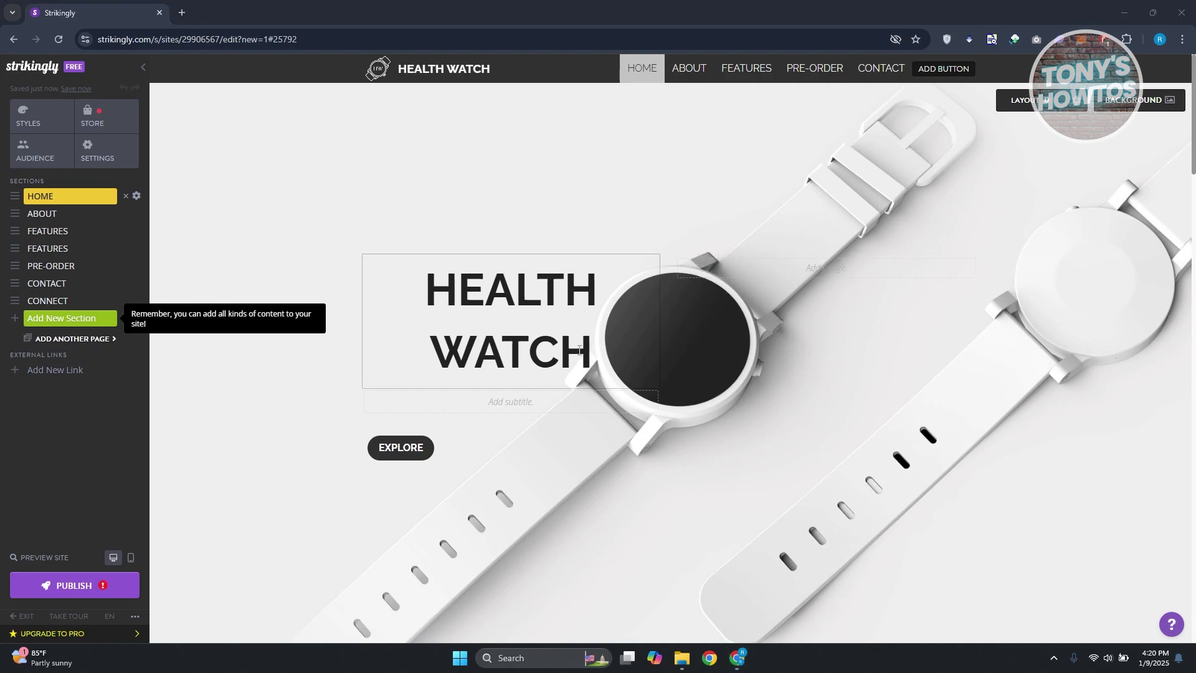
Scroll through the Health Watch template's sections, then jump back to the HOME section.
scroll(756, 431, down, 5)
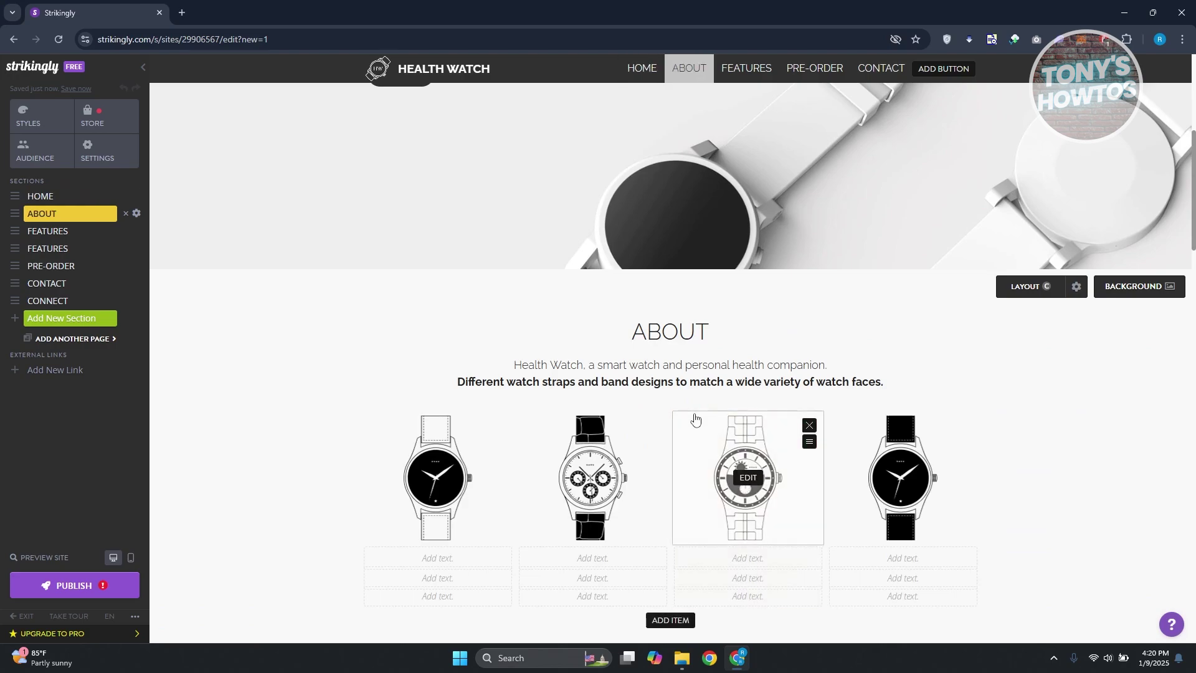
scroll(304, 290, up, 4)
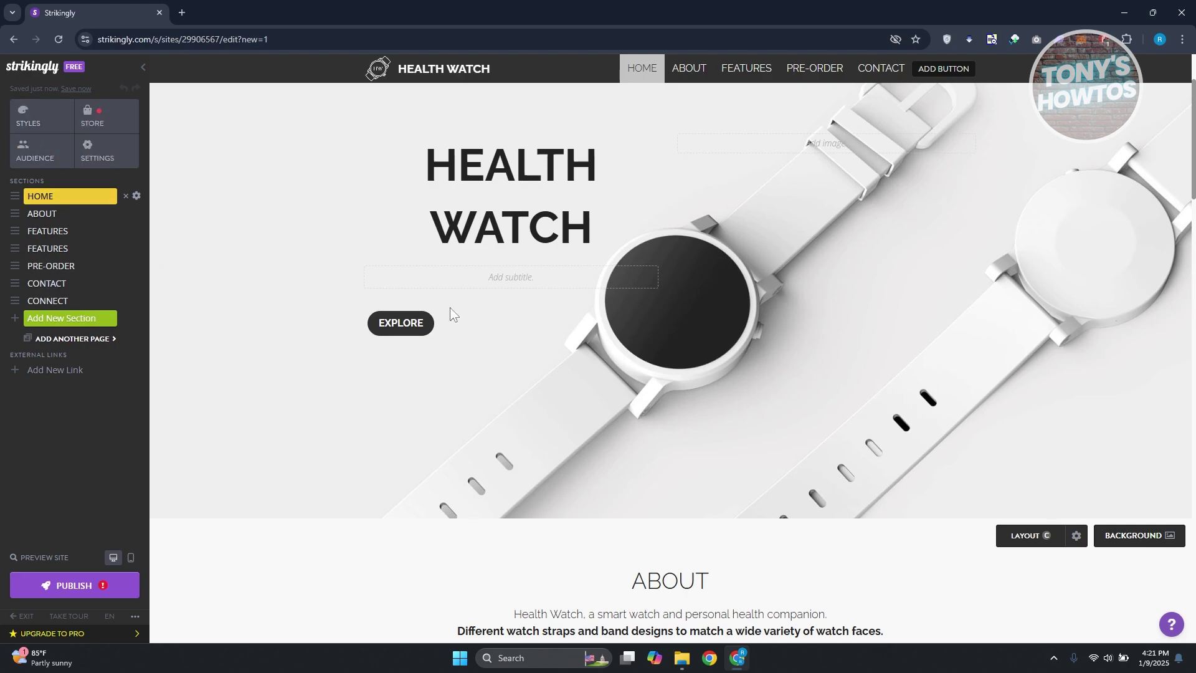
scroll(322, 371, down, 15)
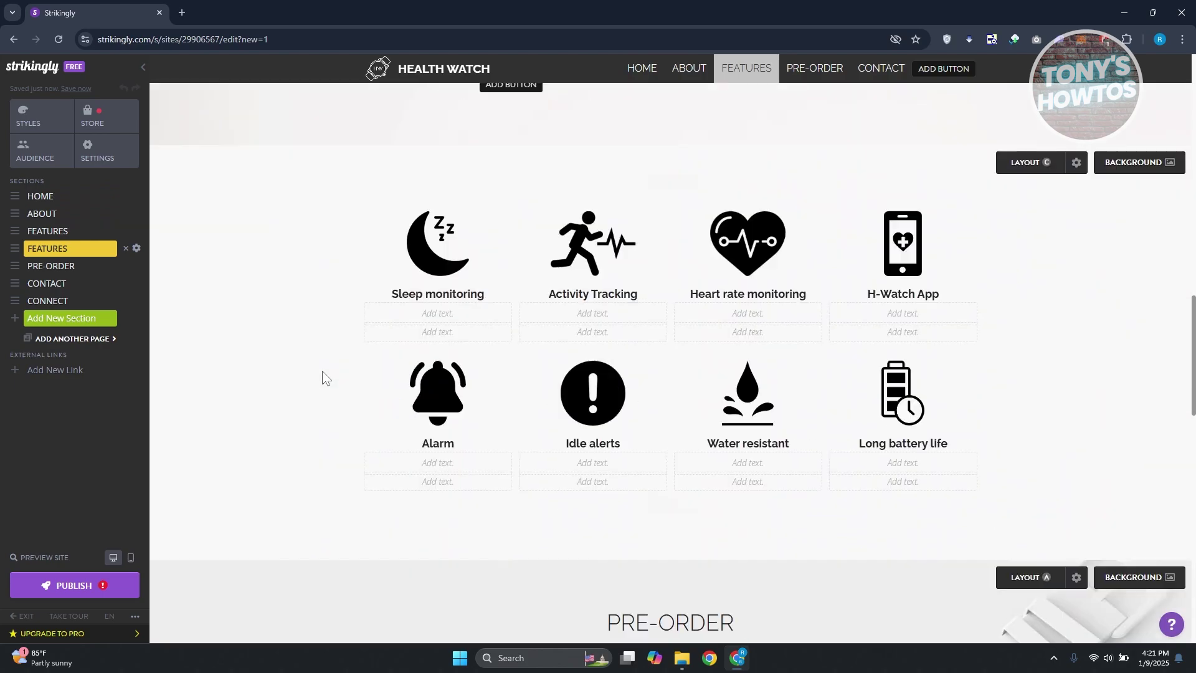
scroll(321, 372, up, 11)
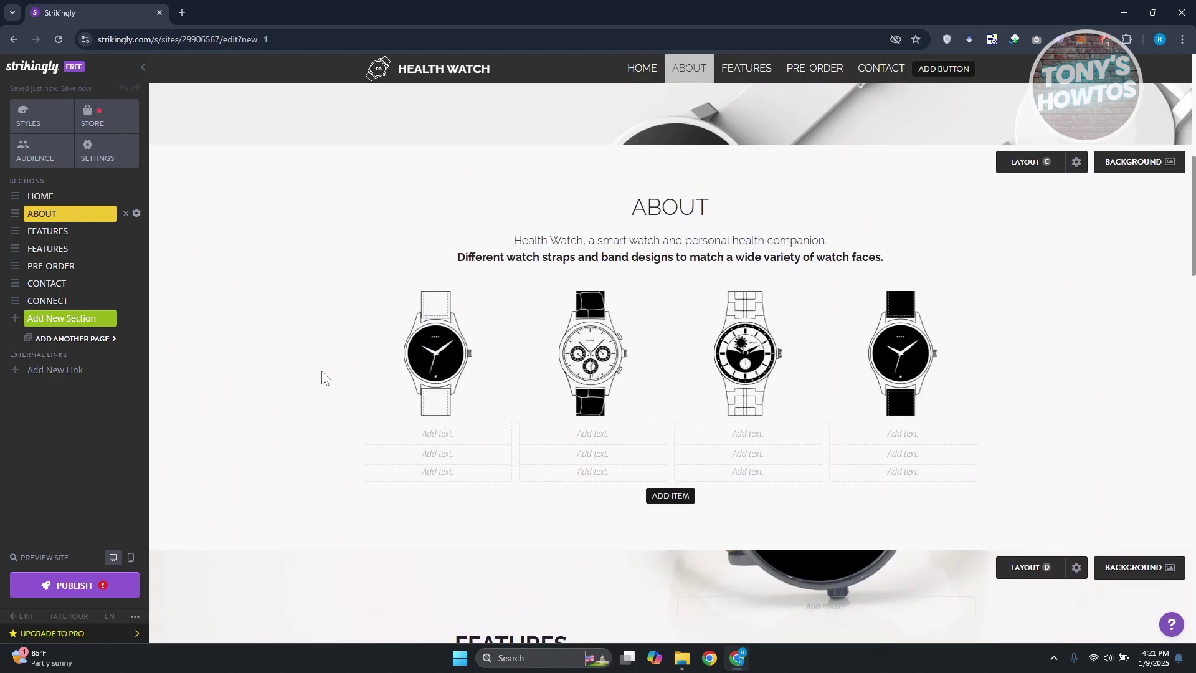
scroll(321, 371, up, 8)
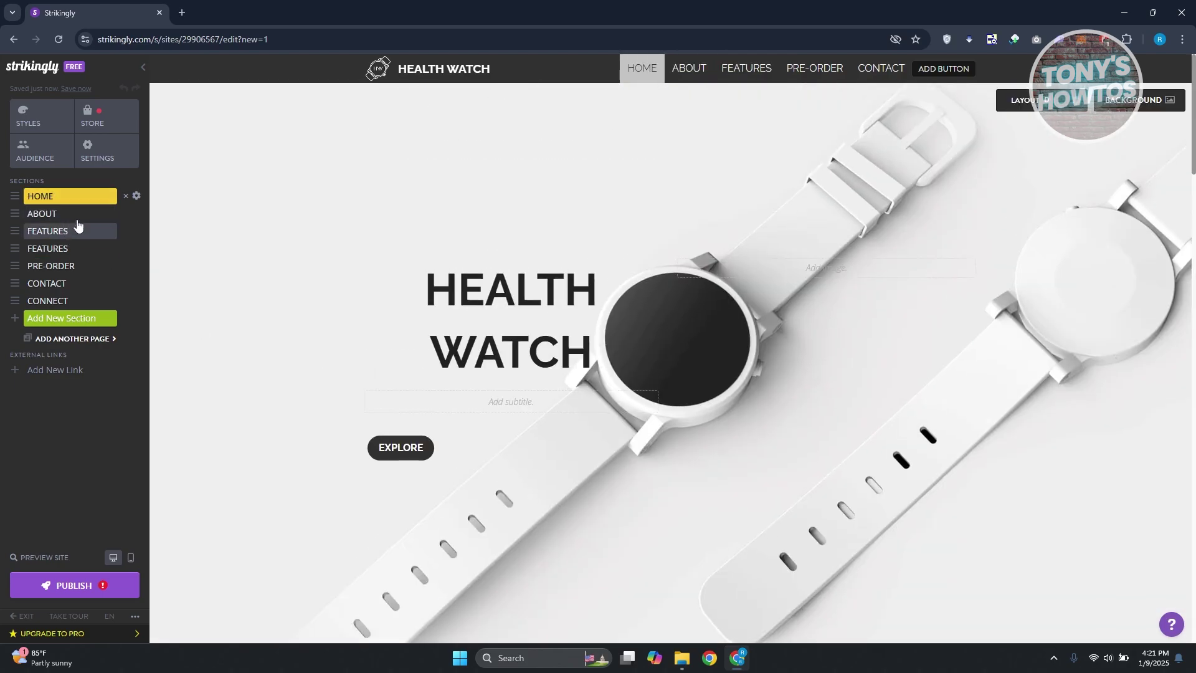
scroll(567, 267, down, 10)
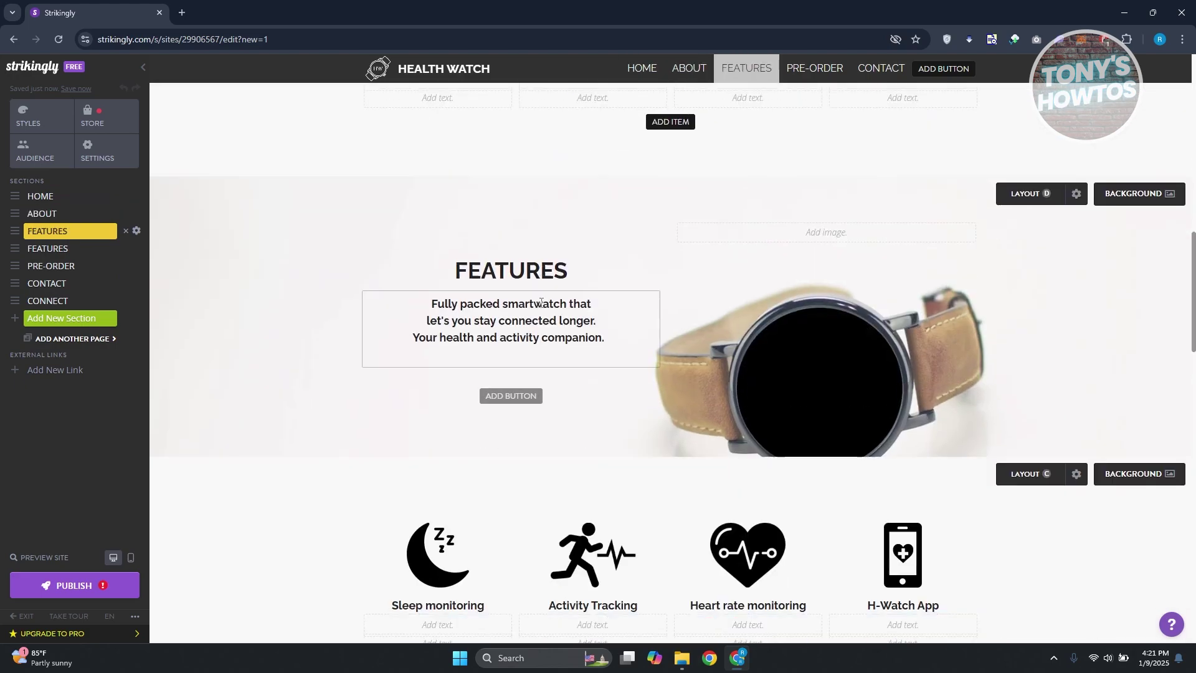
scroll(541, 302, down, 5)
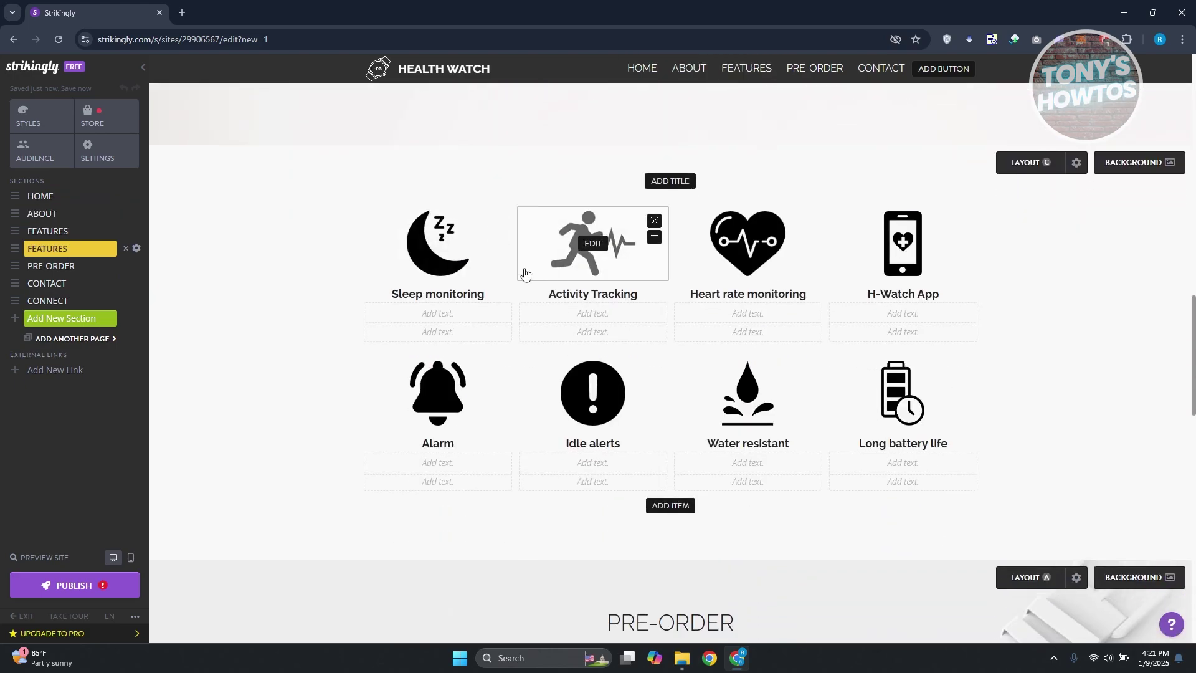
scroll(541, 279, down, 5)
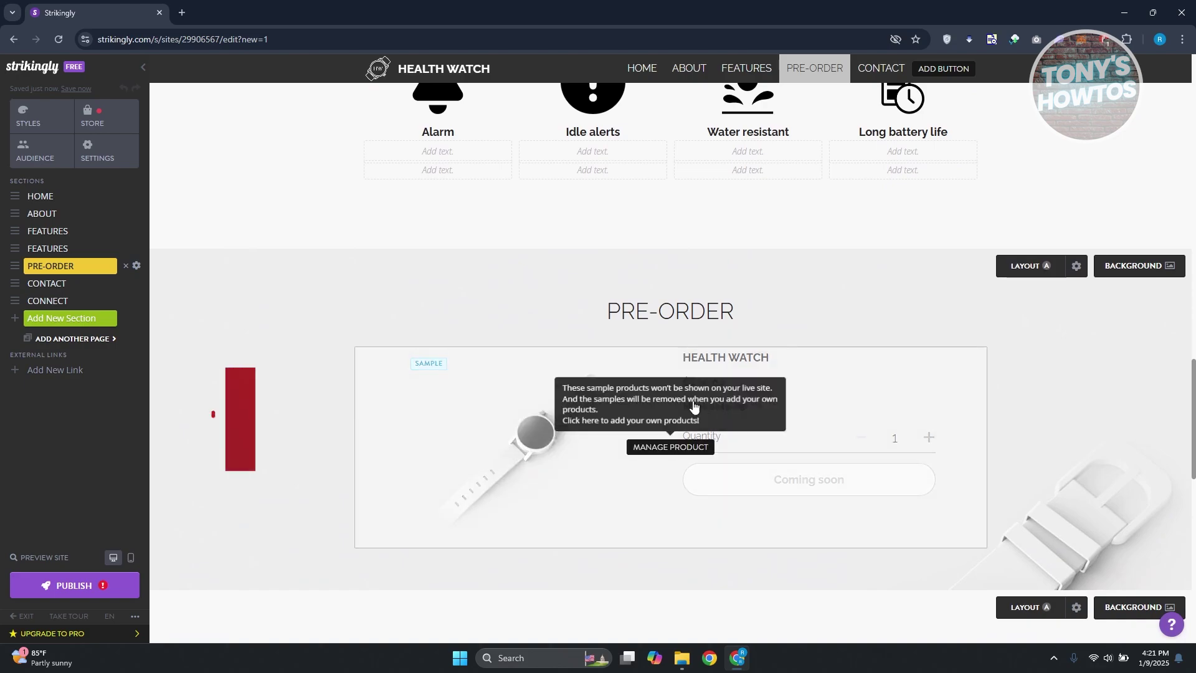
scroll(694, 406, up, 15)
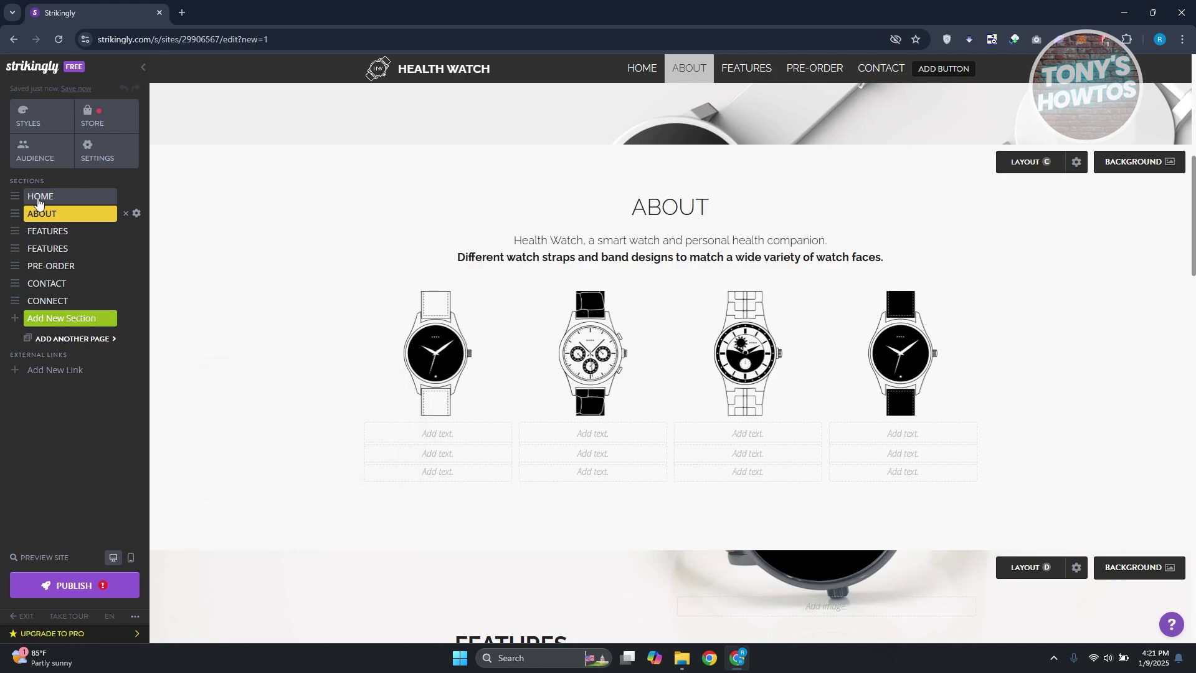
click(39, 198)
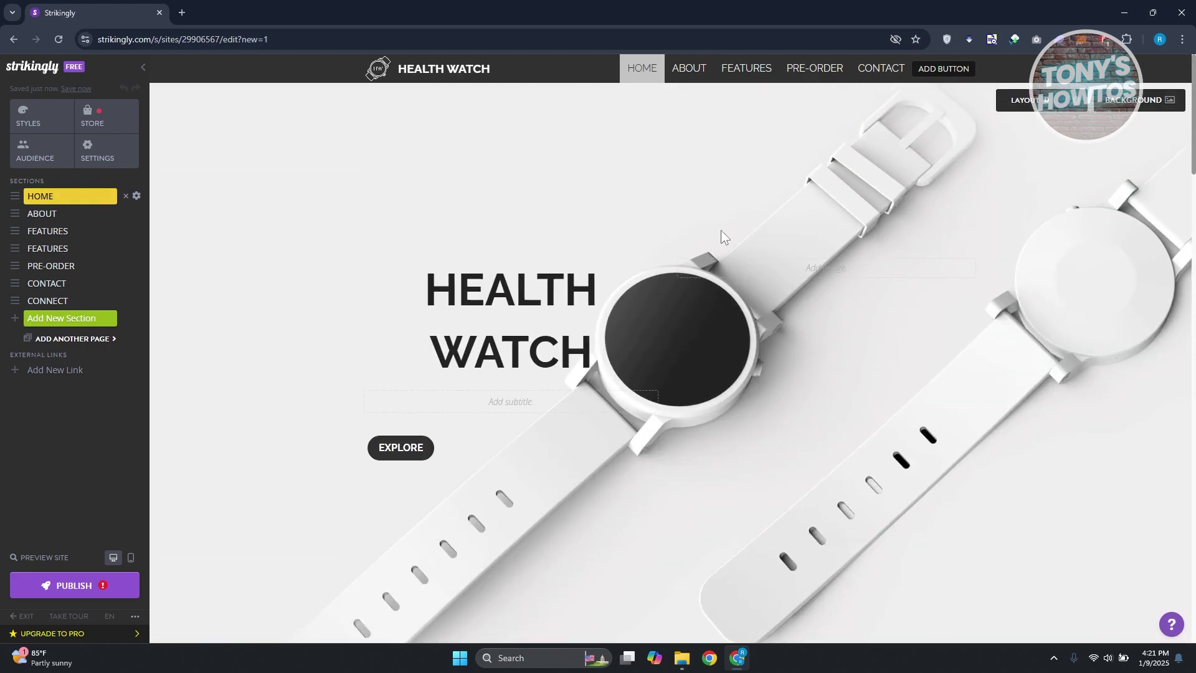
Cycle the hero through its form, app-badge and EXPLORE layouts back to the original heading-left design.
click(1031, 102)
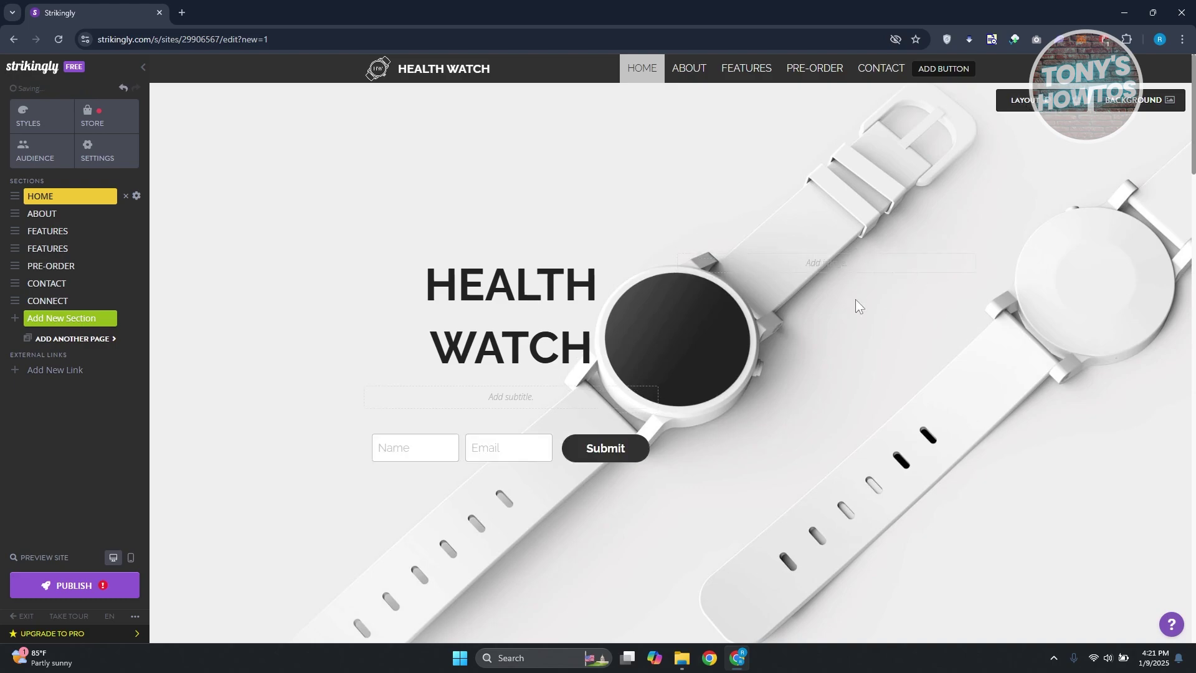
click(1025, 102)
click(1029, 102)
click(1028, 102)
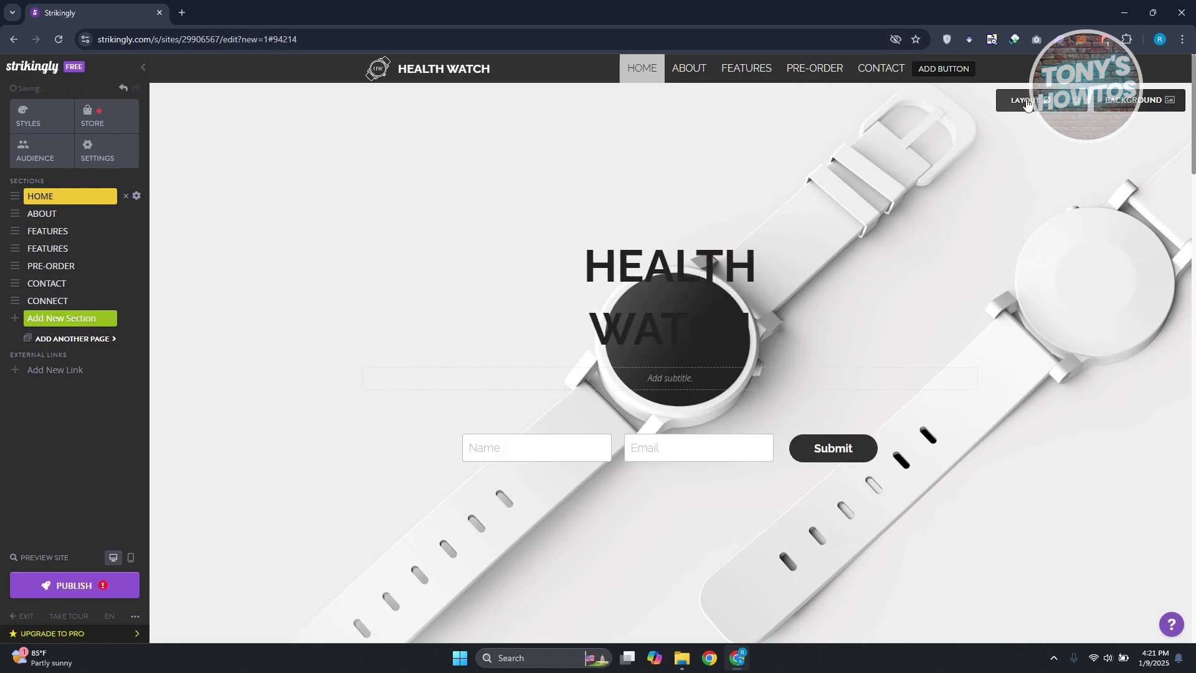
click(1028, 103)
click(1028, 103)
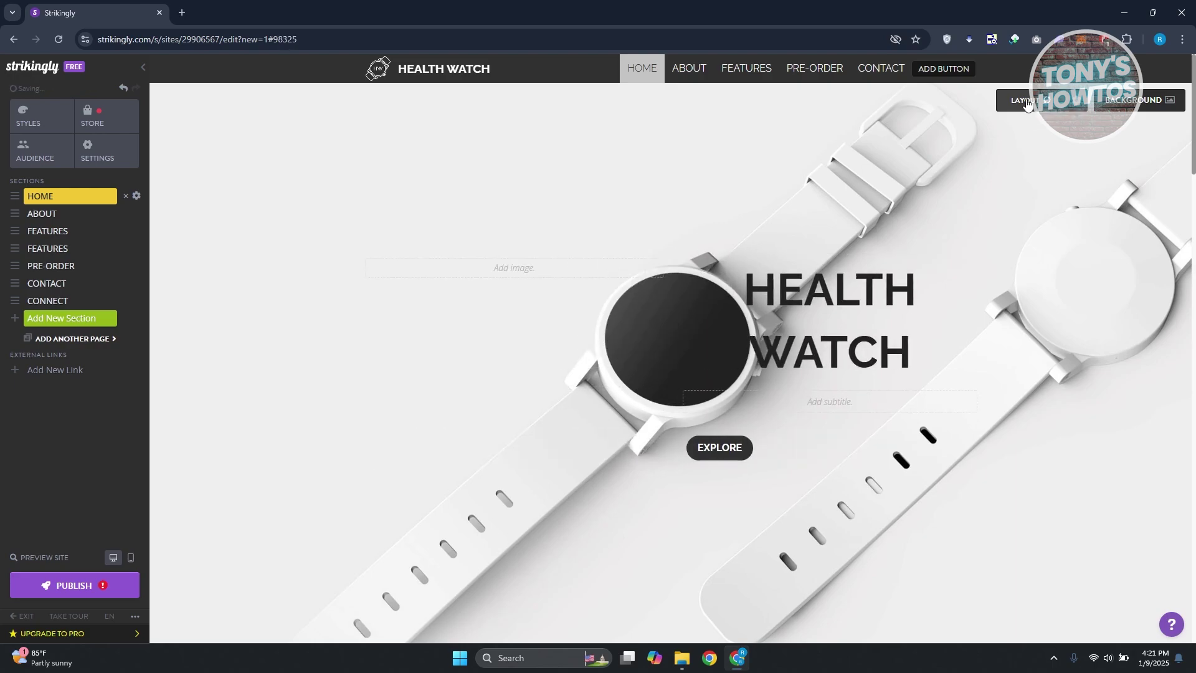
click(1028, 102)
click(1029, 103)
click(1028, 103)
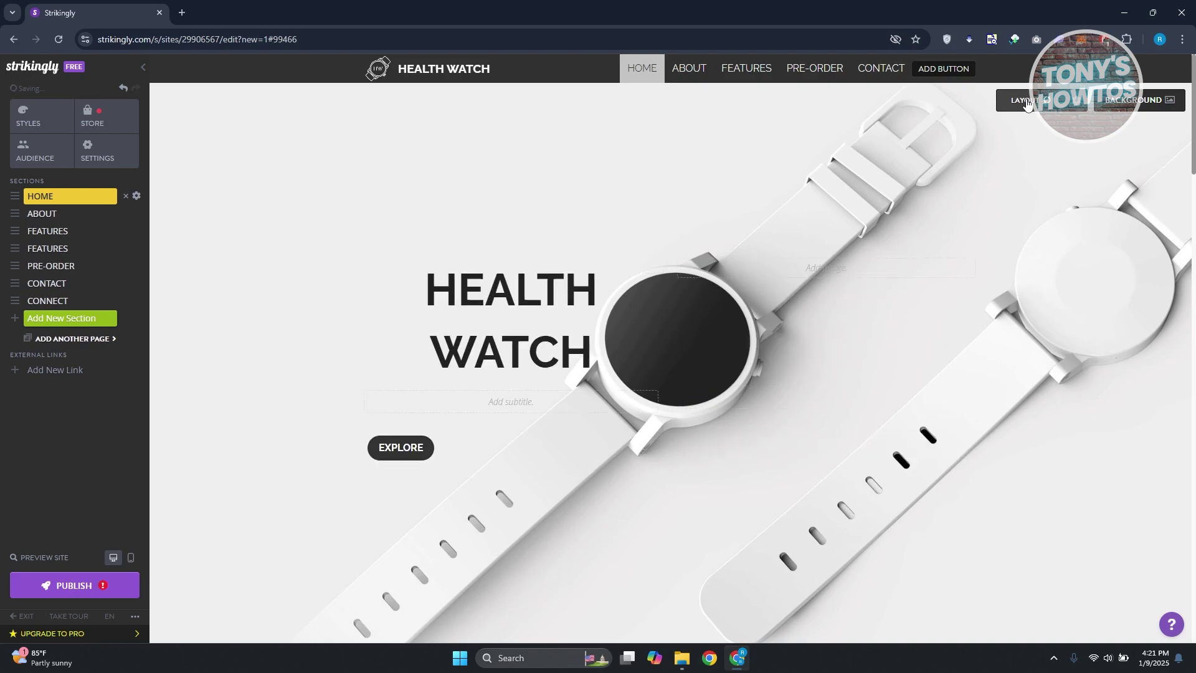
click(518, 402)
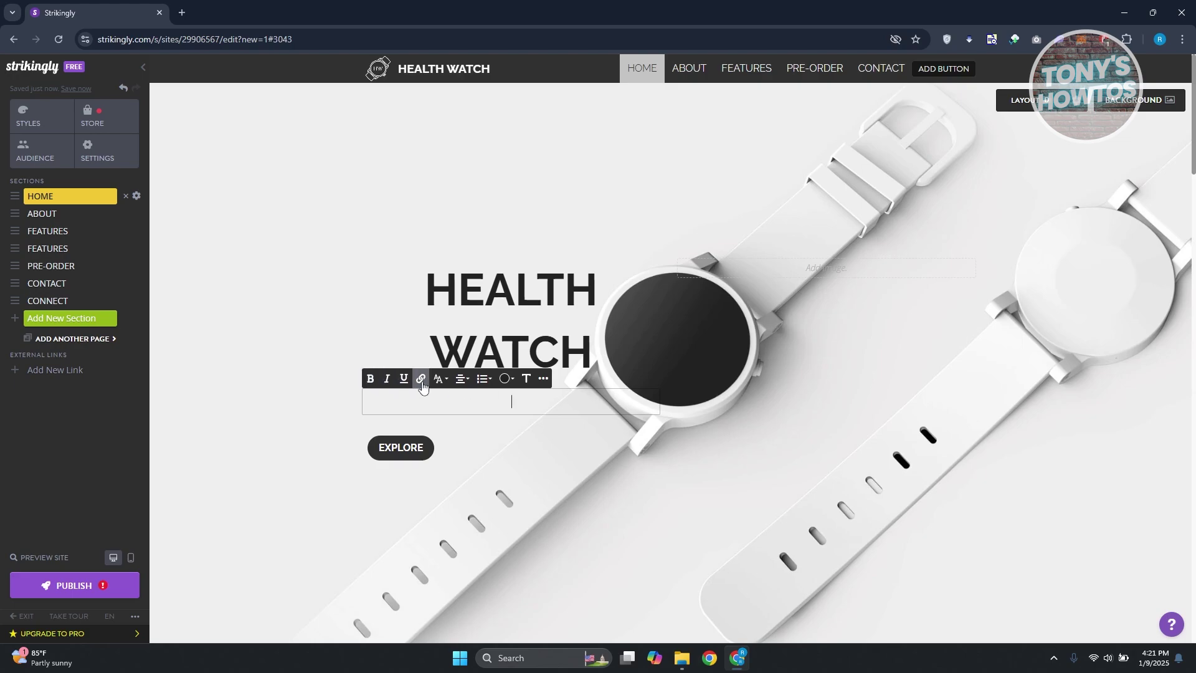
click(470, 384)
click(544, 399)
click(507, 447)
click(419, 453)
click(694, 445)
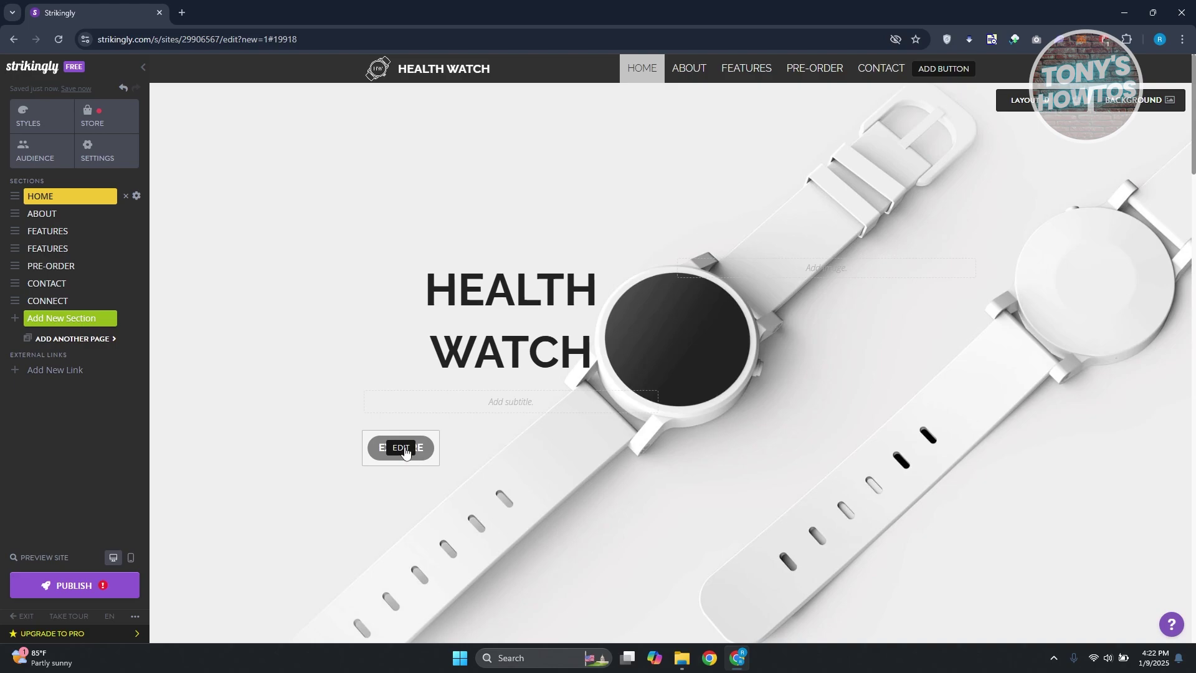
click(388, 460)
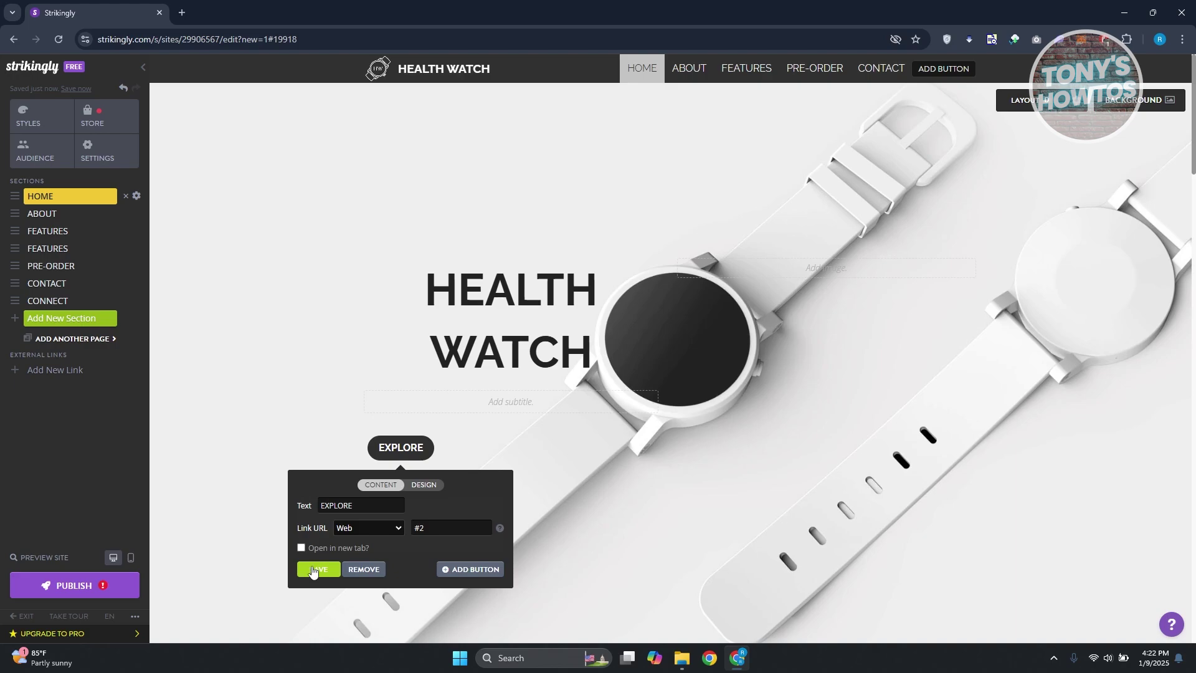
click(483, 569)
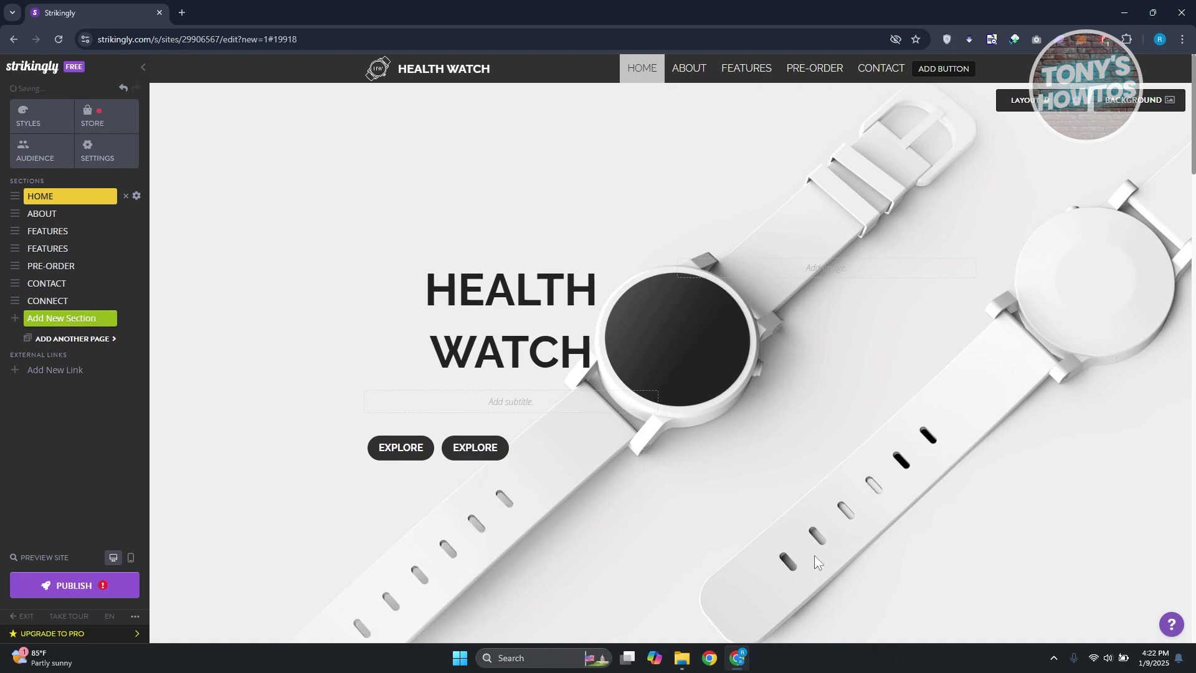
click(476, 448)
click(435, 572)
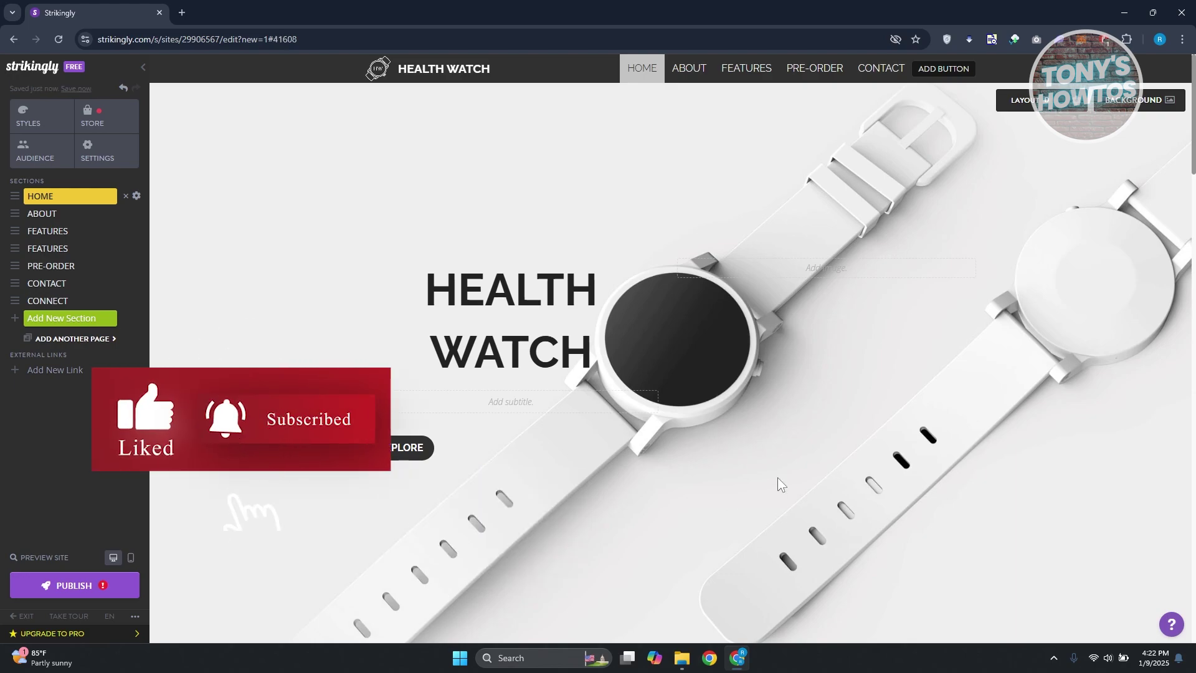
click(1152, 109)
Try the text and overlay options, then set the library bookshelves photo as the hero background.
click(1088, 201)
click(1116, 200)
click(1160, 201)
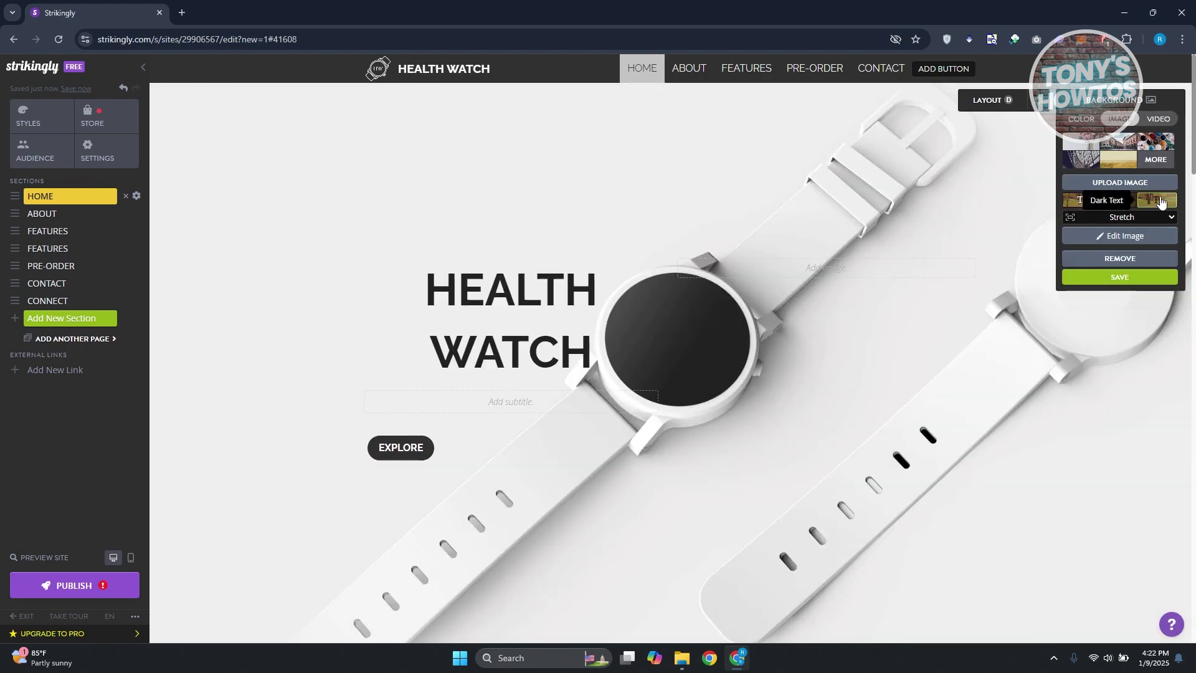
click(1117, 161)
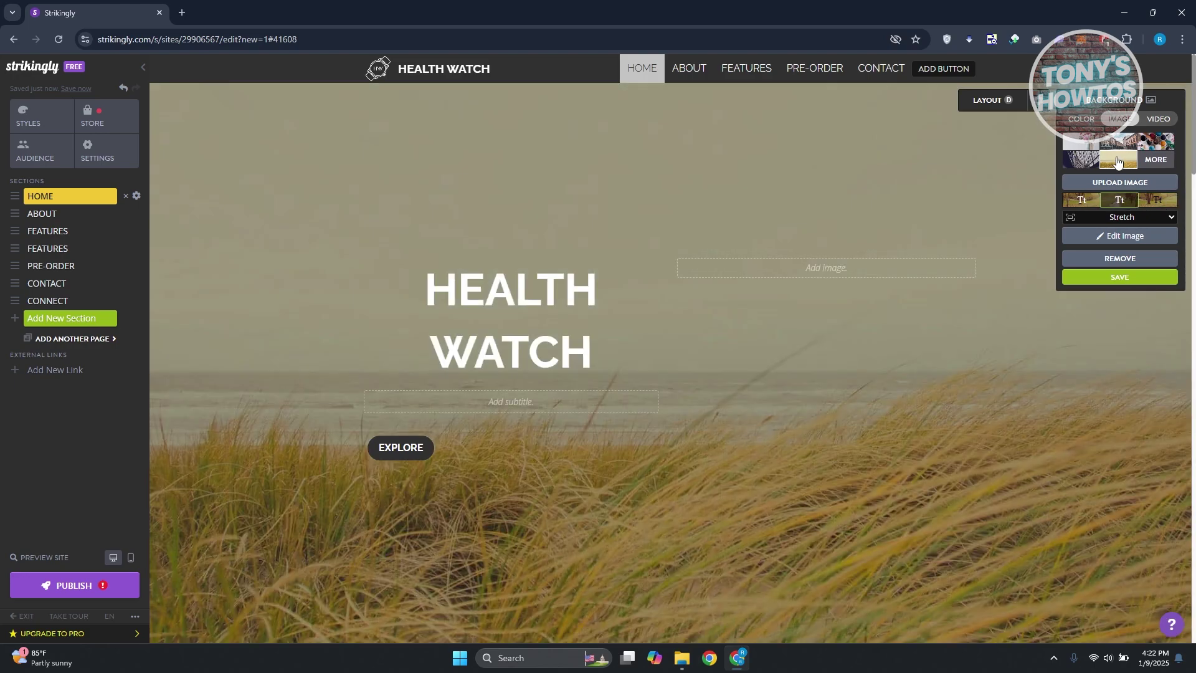
click(1083, 161)
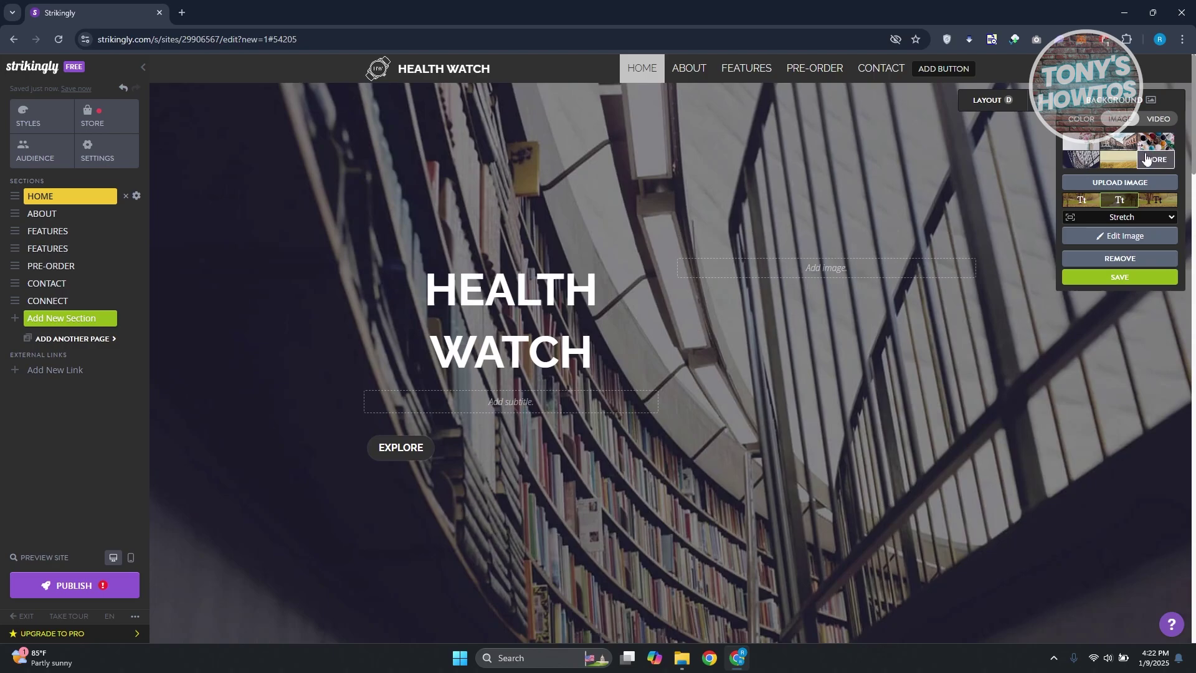
click(1157, 161)
scroll(651, 311, down, 10)
scroll(651, 312, up, 6)
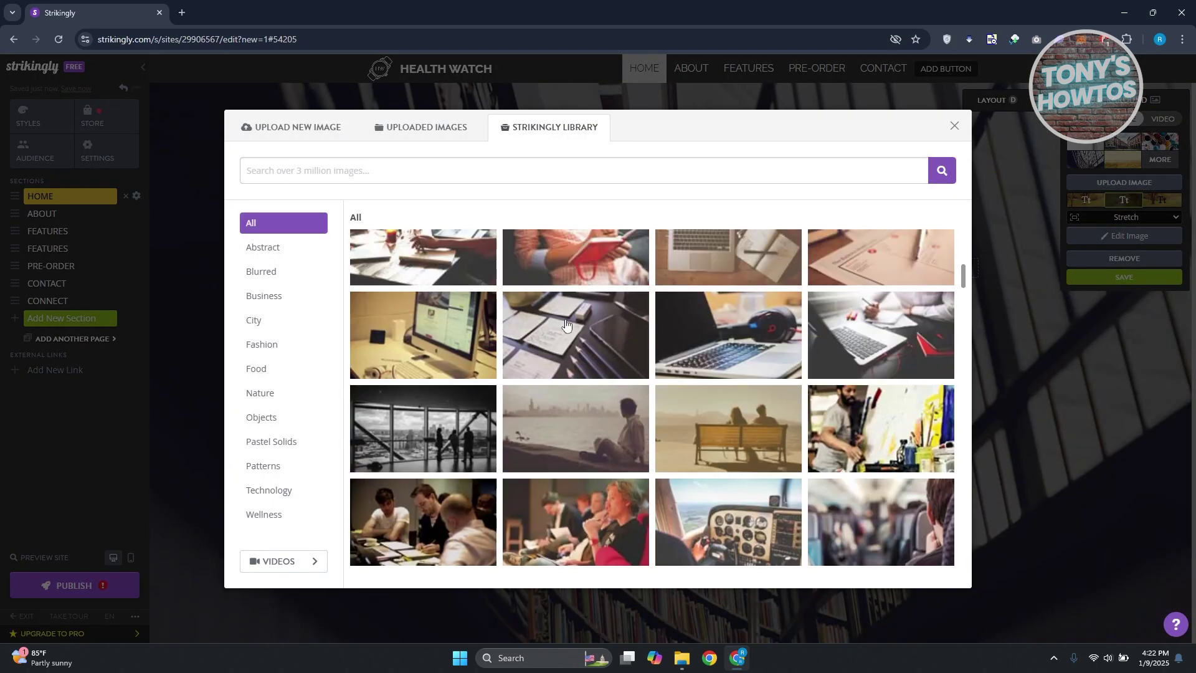
scroll(729, 301, up, 2)
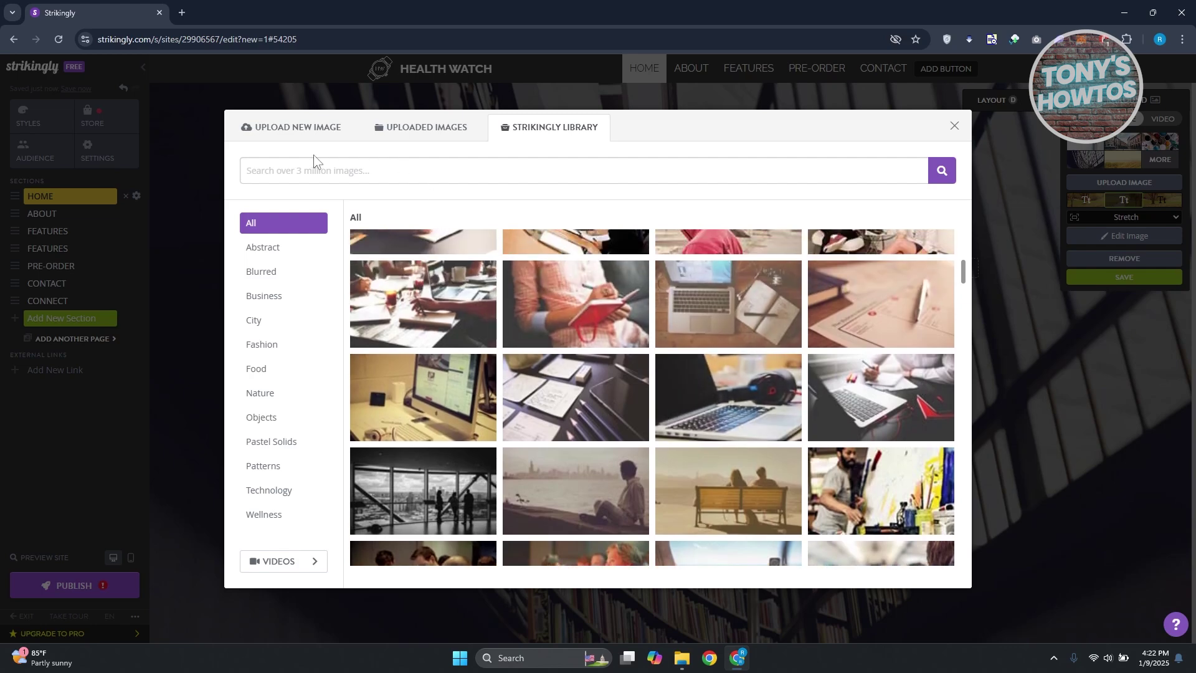
click(314, 132)
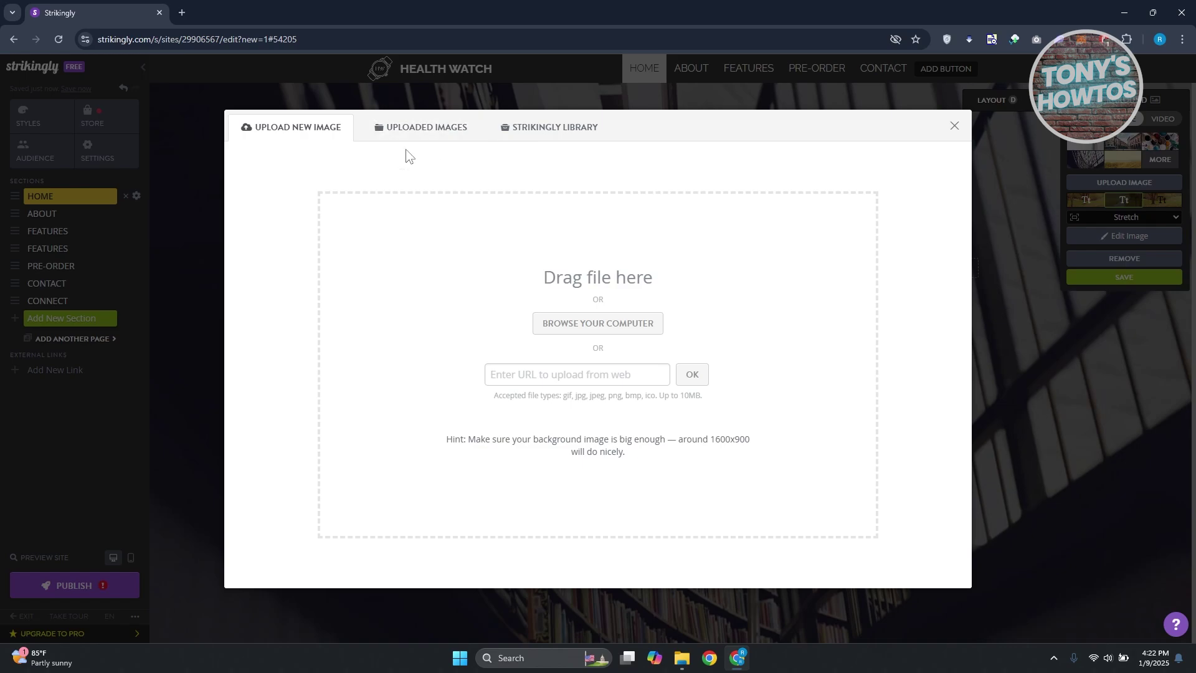
click(411, 128)
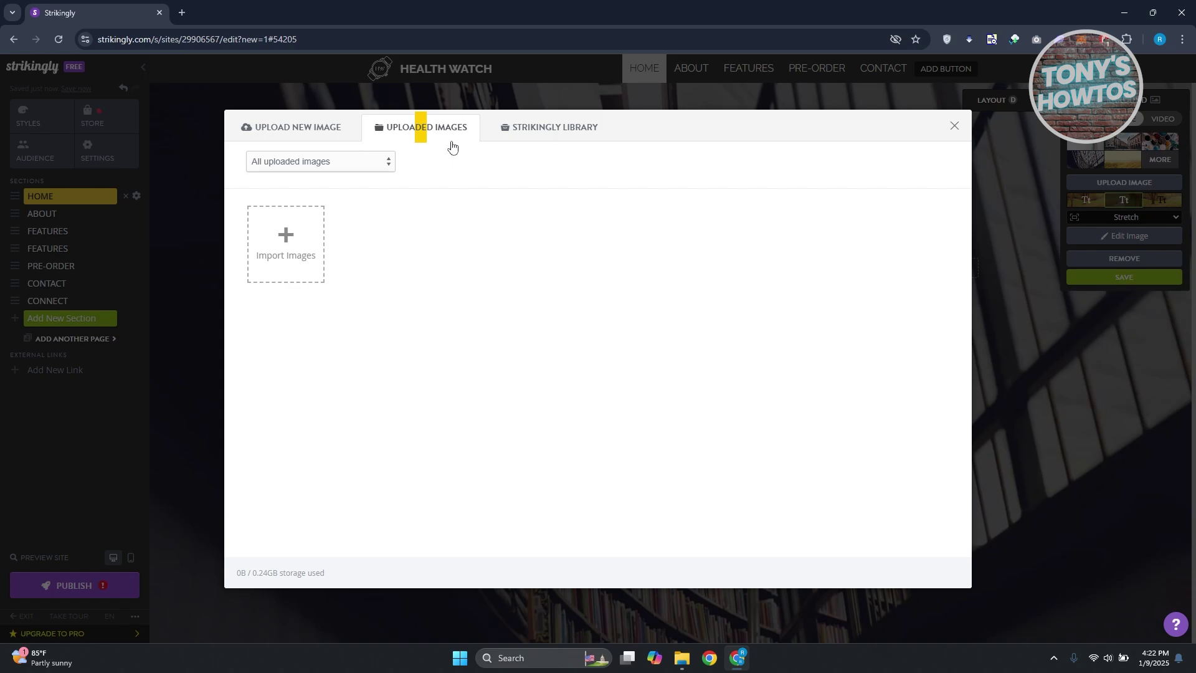
click(954, 125)
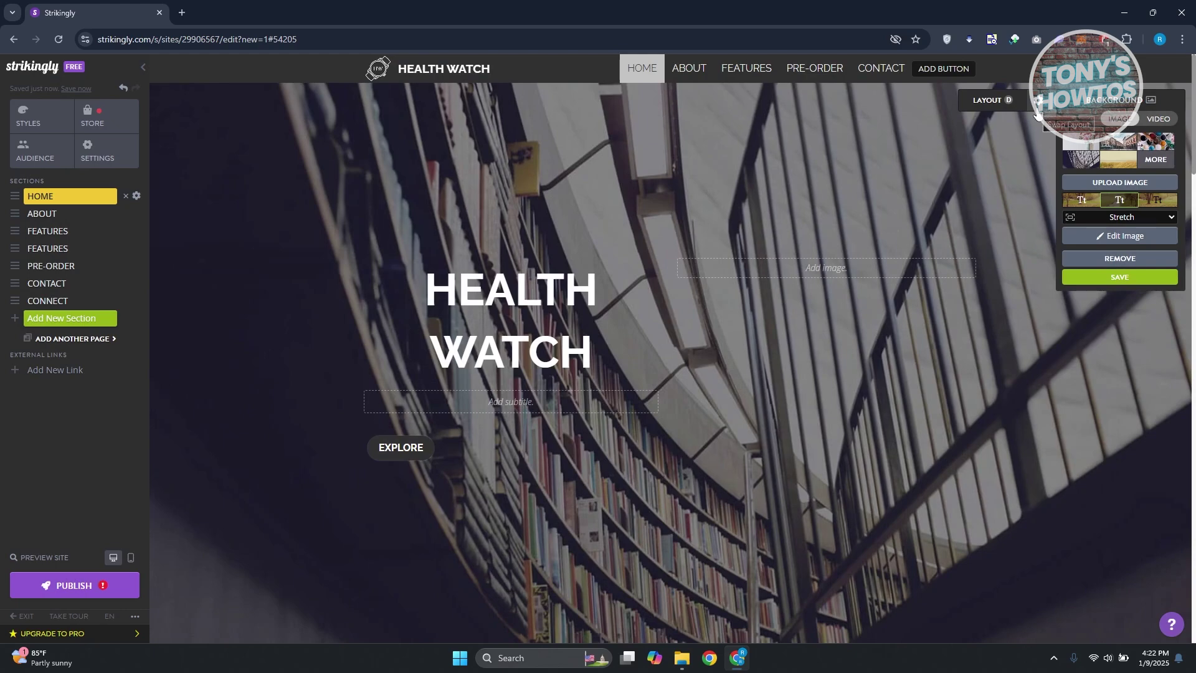
Compare Sign Up vs Button and bottom vs middle alignment, keeping Button and middle.
click(992, 101)
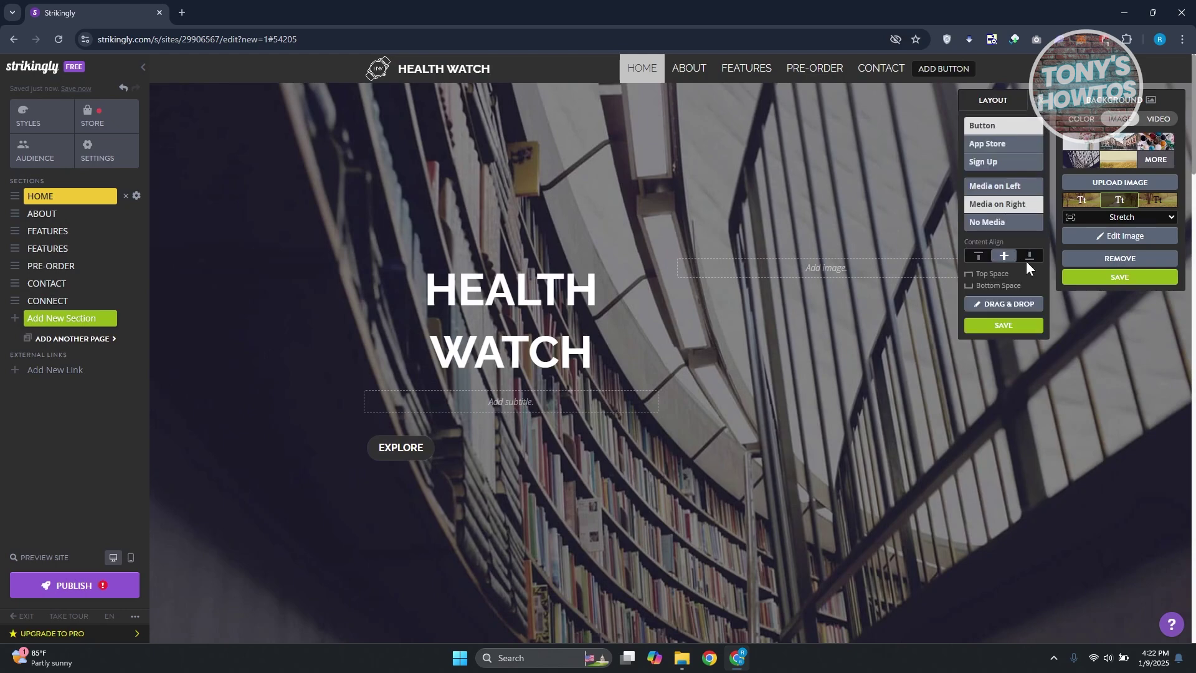
click(1022, 162)
click(1034, 127)
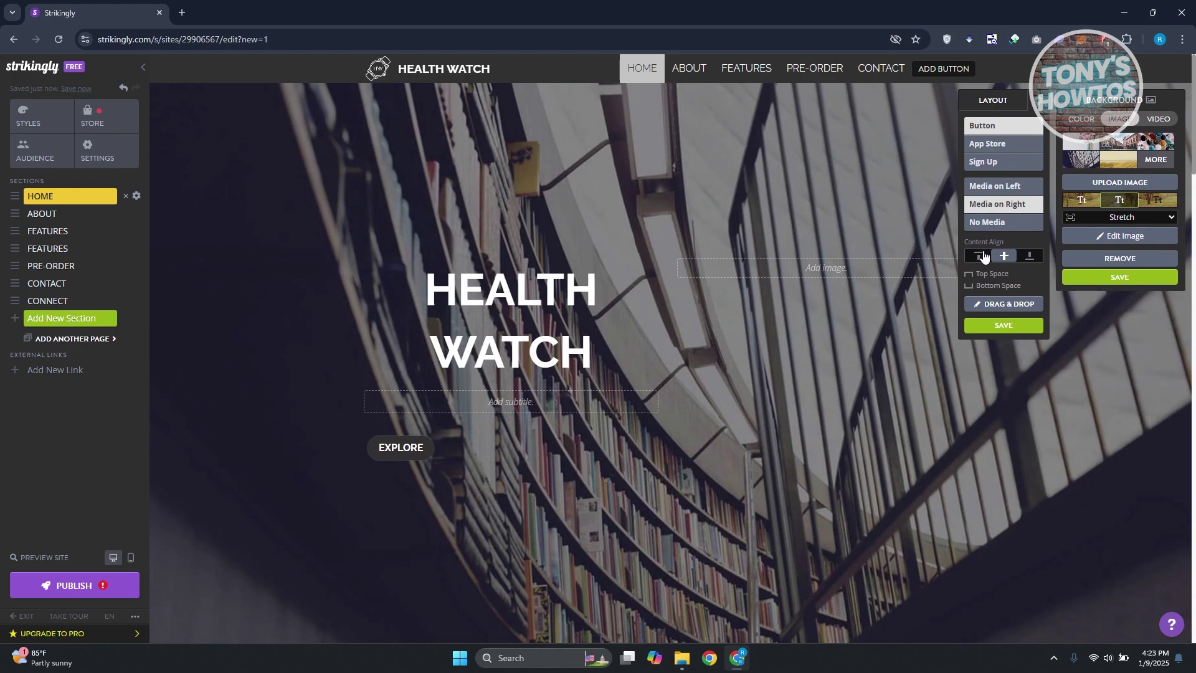
click(1030, 256)
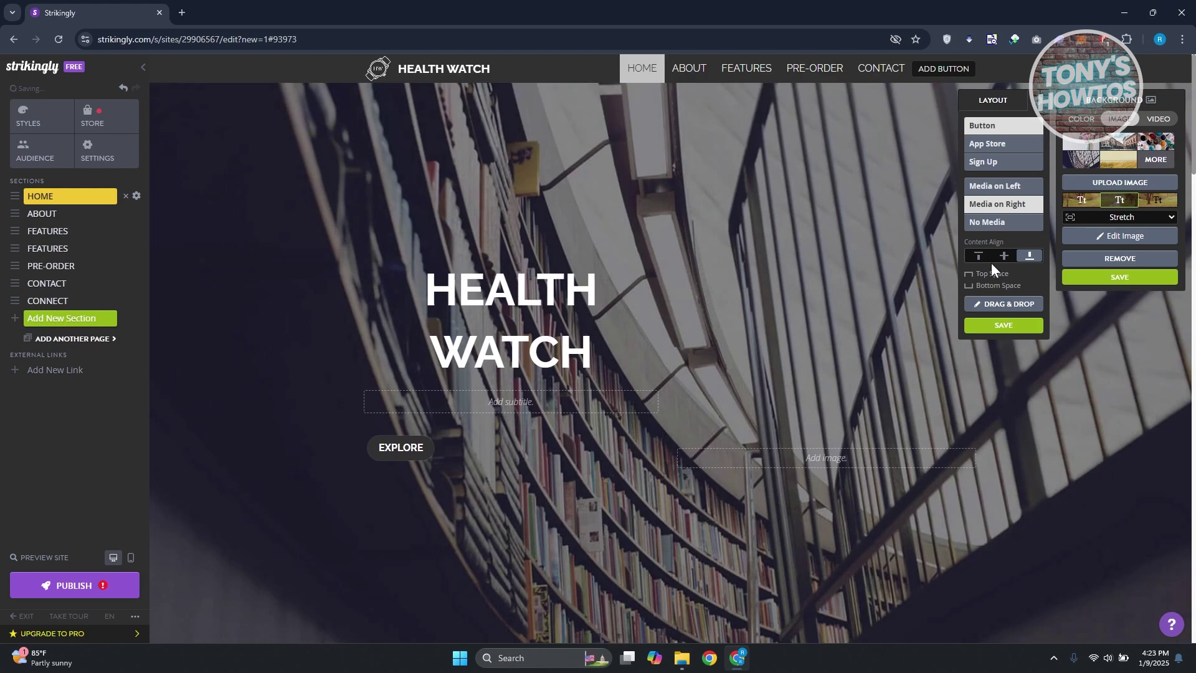
click(1006, 257)
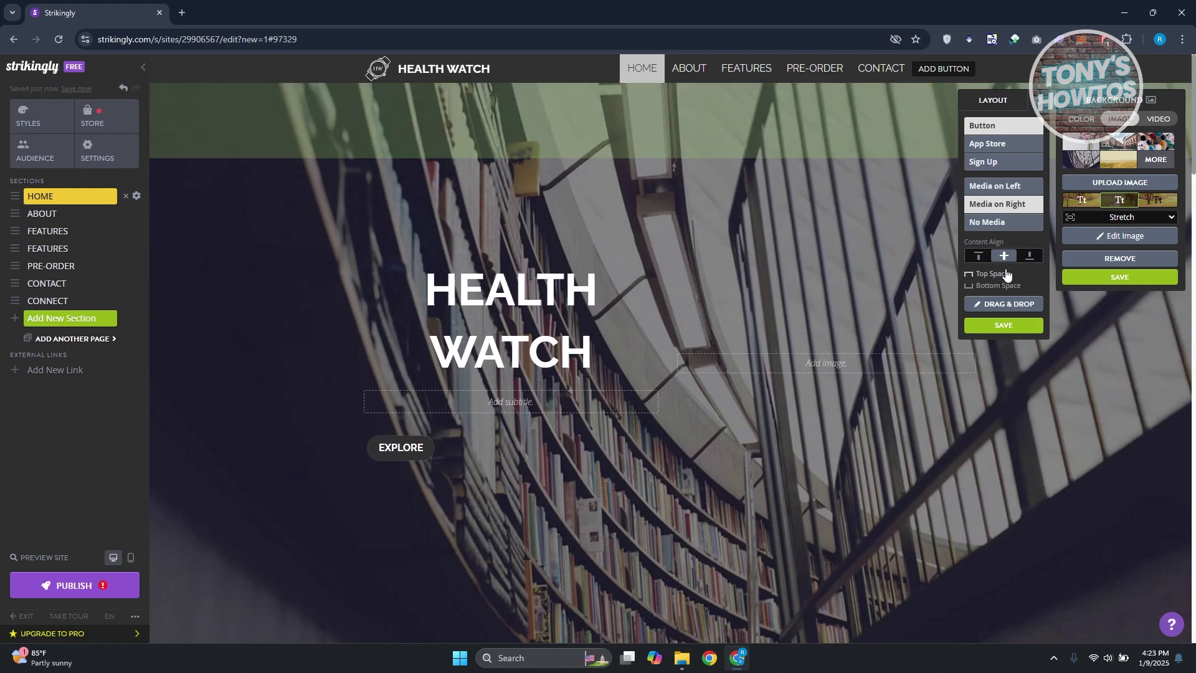
Toggle Top Space on and off, leaving it off, and enter free layout mode.
click(1005, 275)
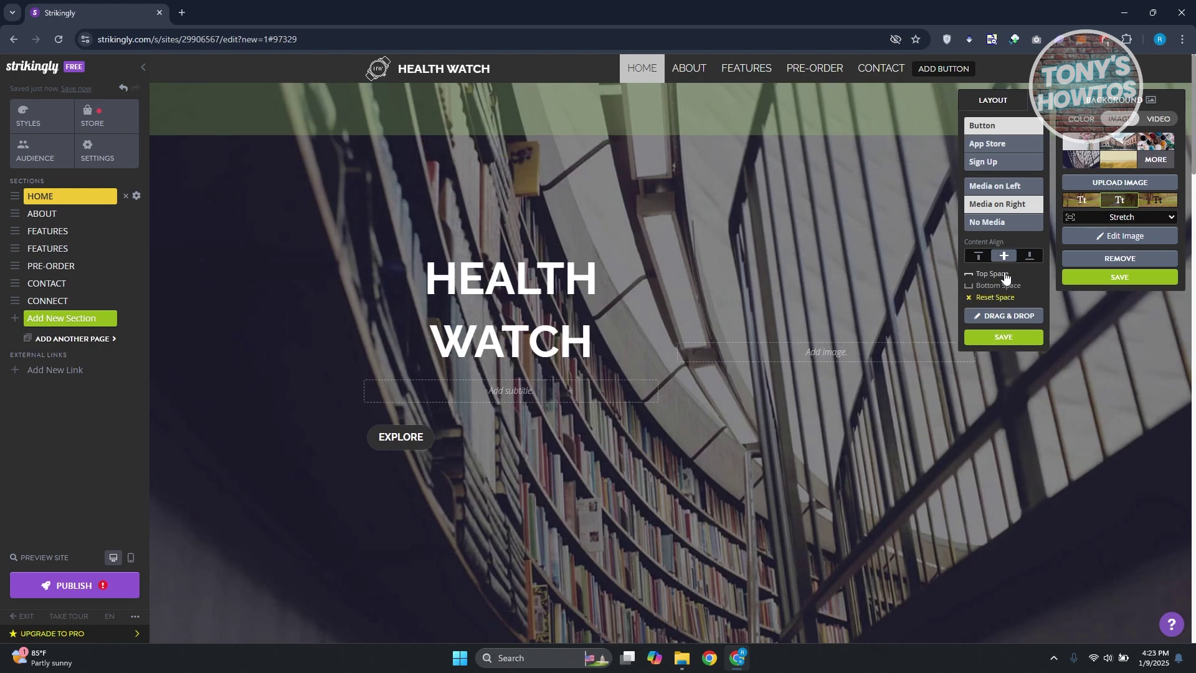
click(1003, 274)
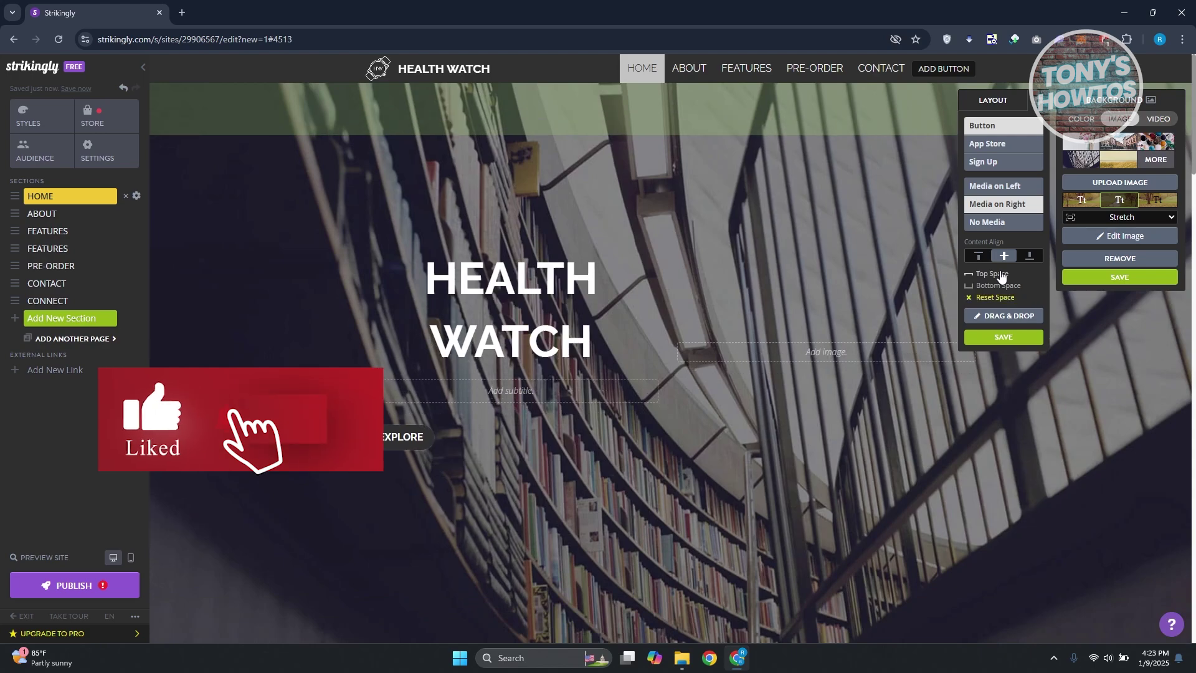
click(1000, 276)
click(1001, 274)
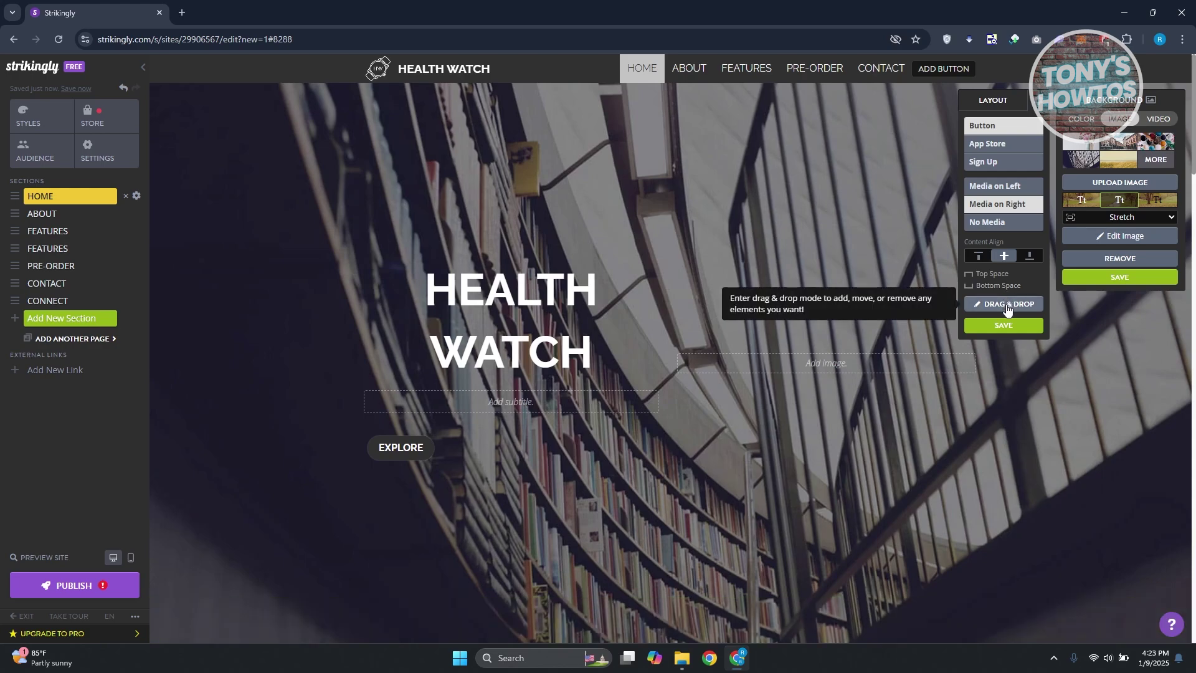
click(1007, 306)
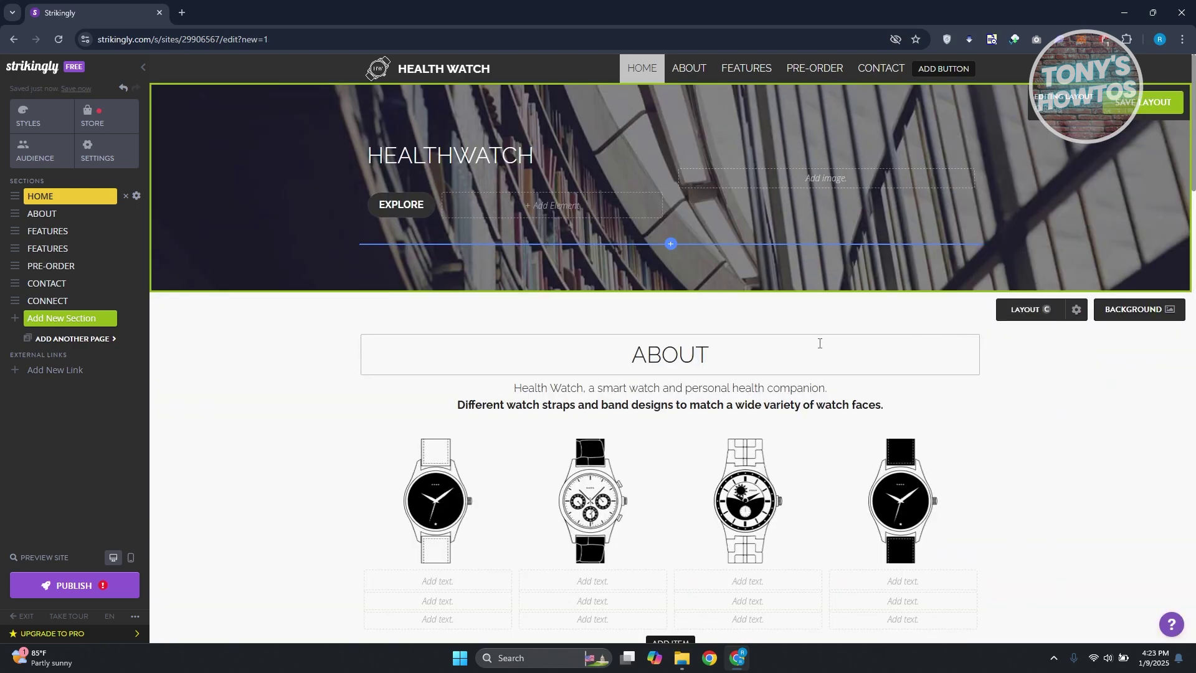
Reset the hero section to its default 'A Heroic Section' design.
click(671, 245)
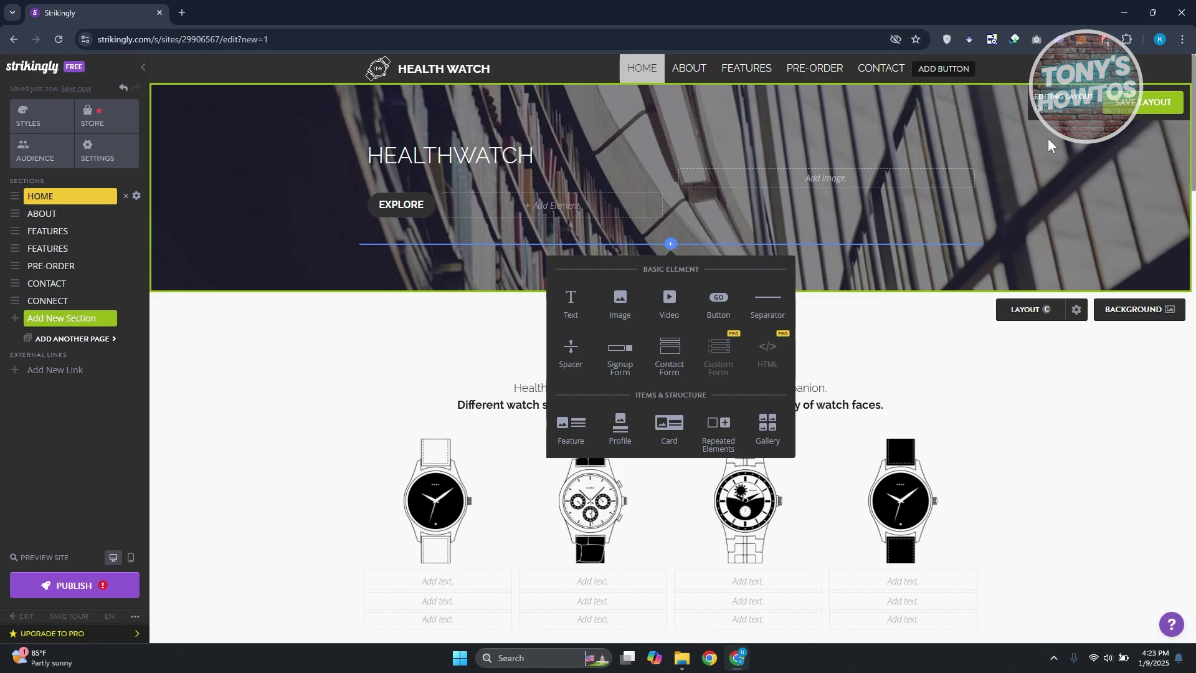
click(1051, 110)
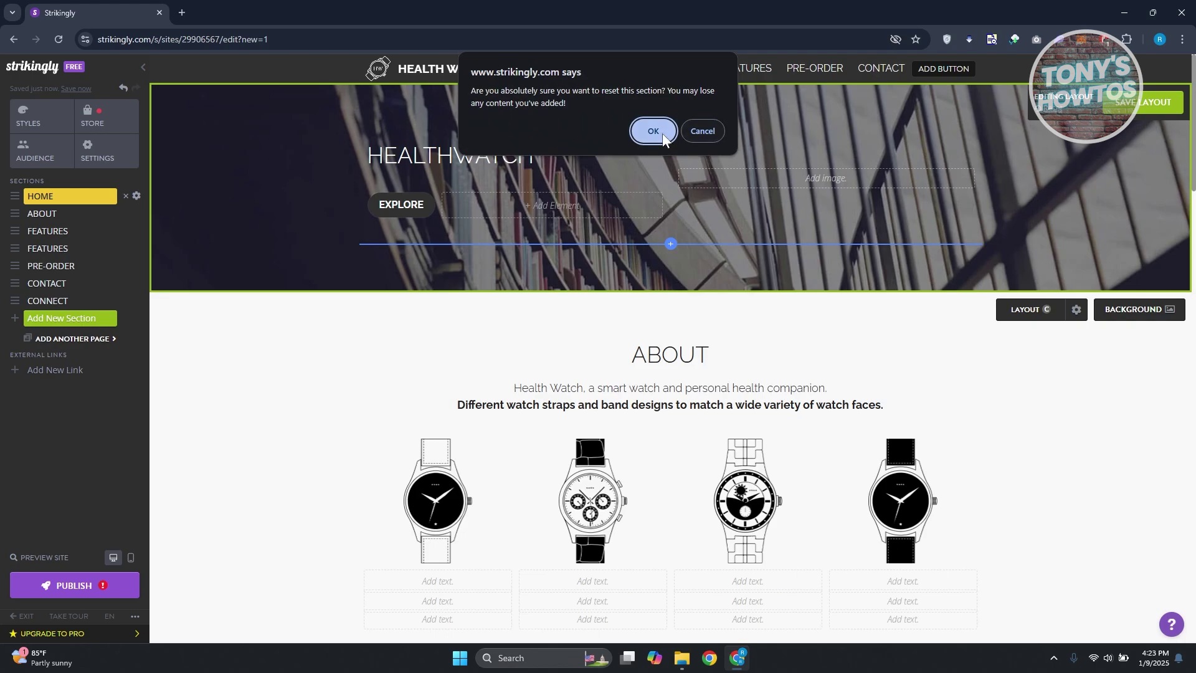
click(653, 131)
Check the hero phone image's editing options, then scroll down to the FEATURES section.
scroll(1046, 265, down, 3)
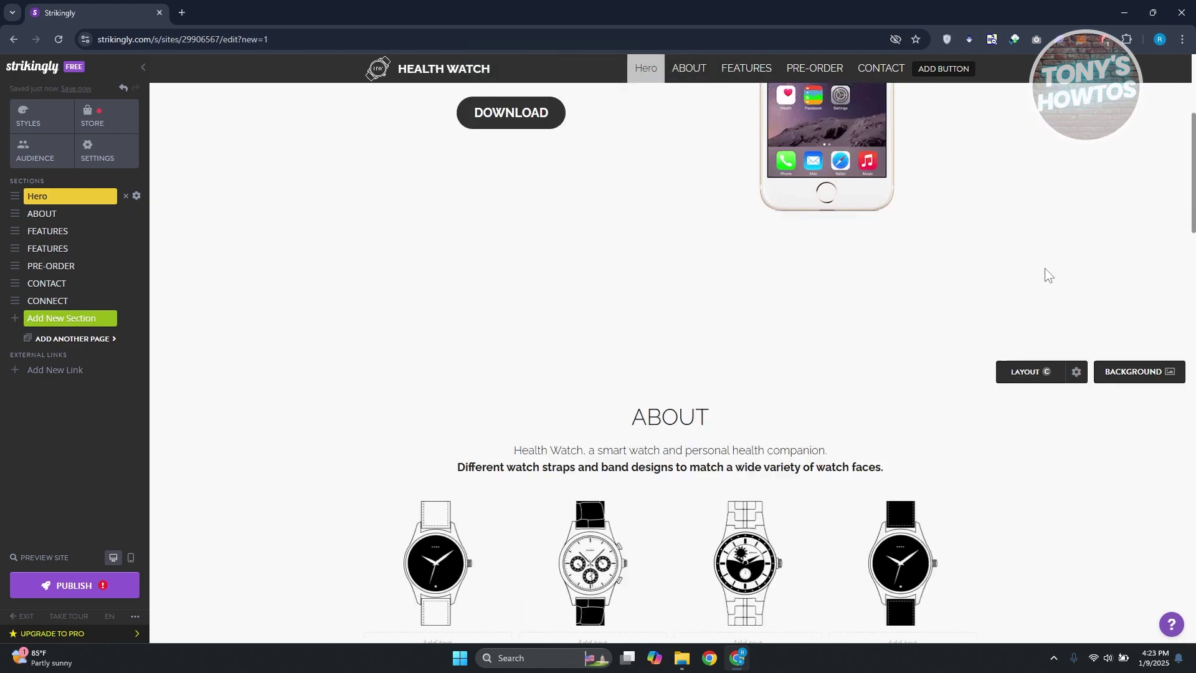
scroll(1043, 270, down, 6)
scroll(1040, 274, up, 9)
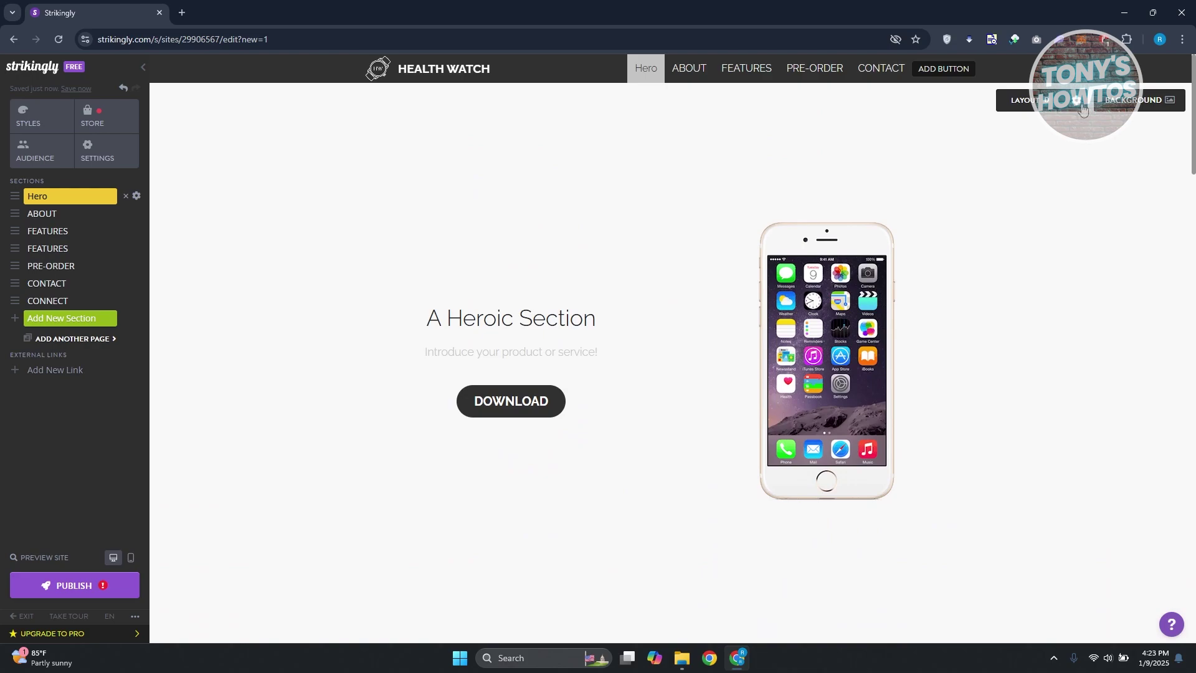
click(946, 240)
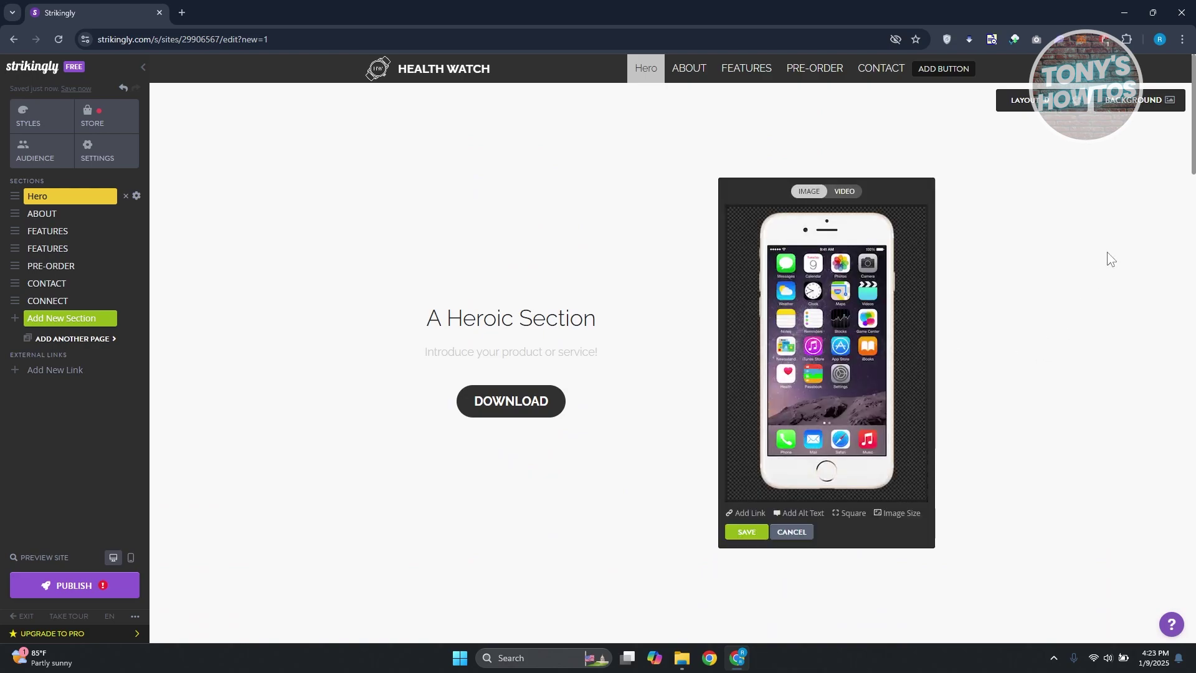
mouse_move(790, 333)
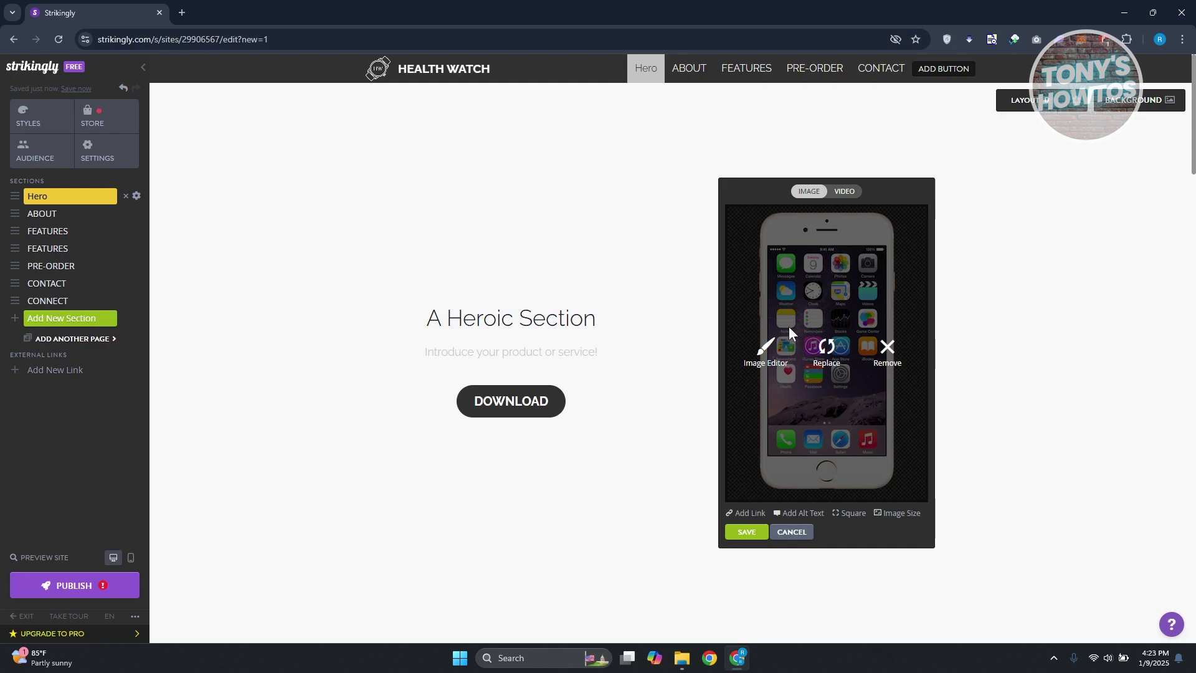
scroll(1022, 329, down, 7)
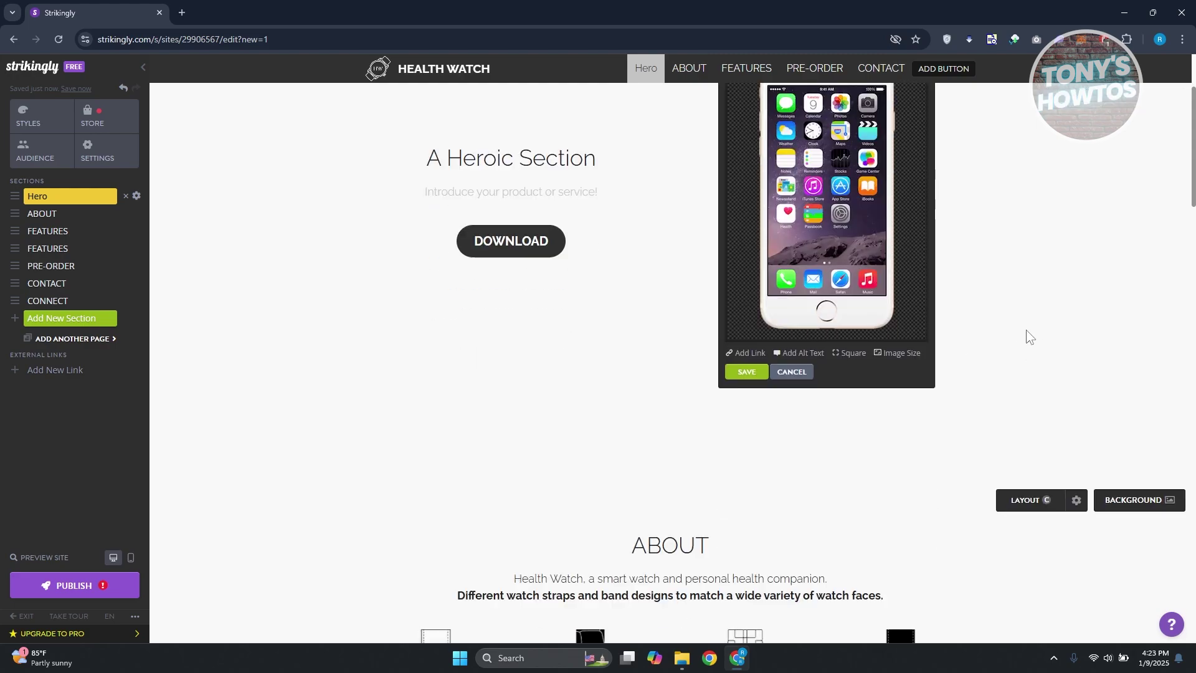
scroll(1028, 336, down, 5)
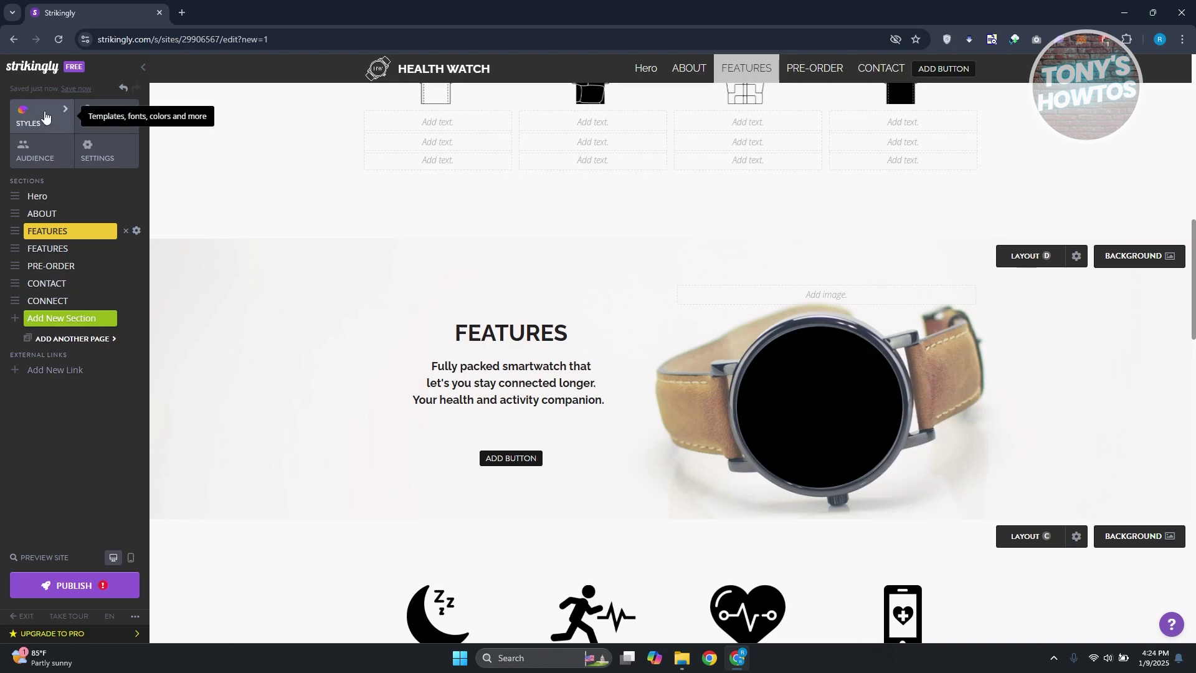
click(30, 117)
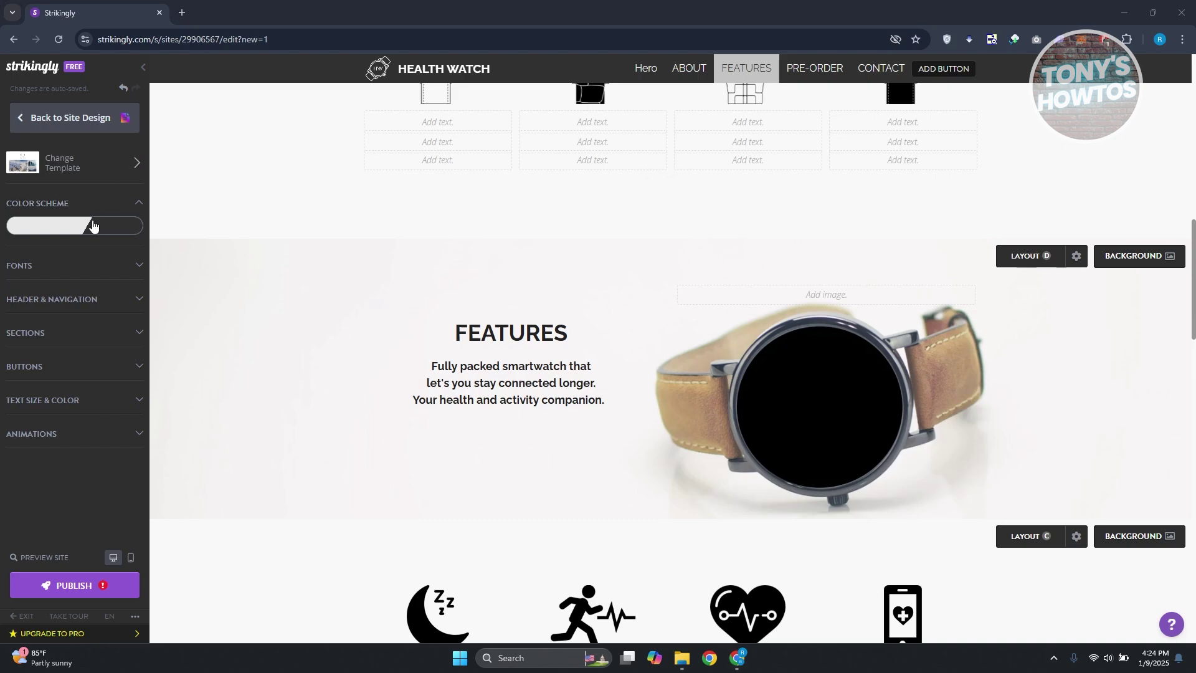
click(139, 275)
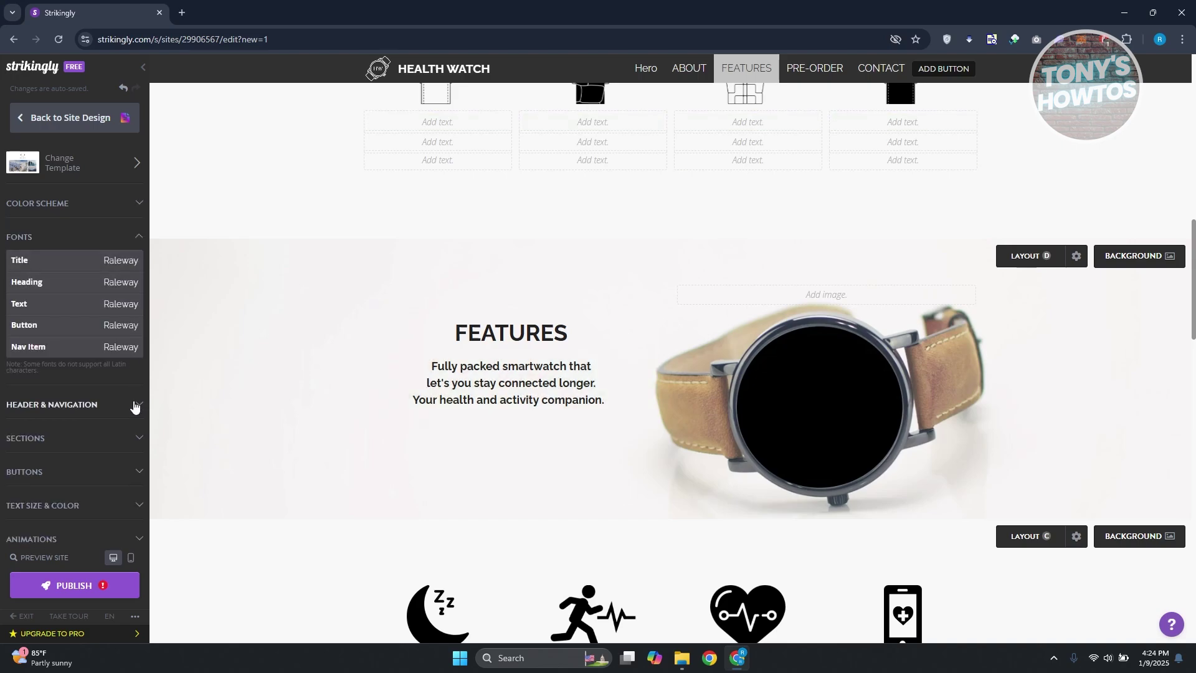
click(126, 403)
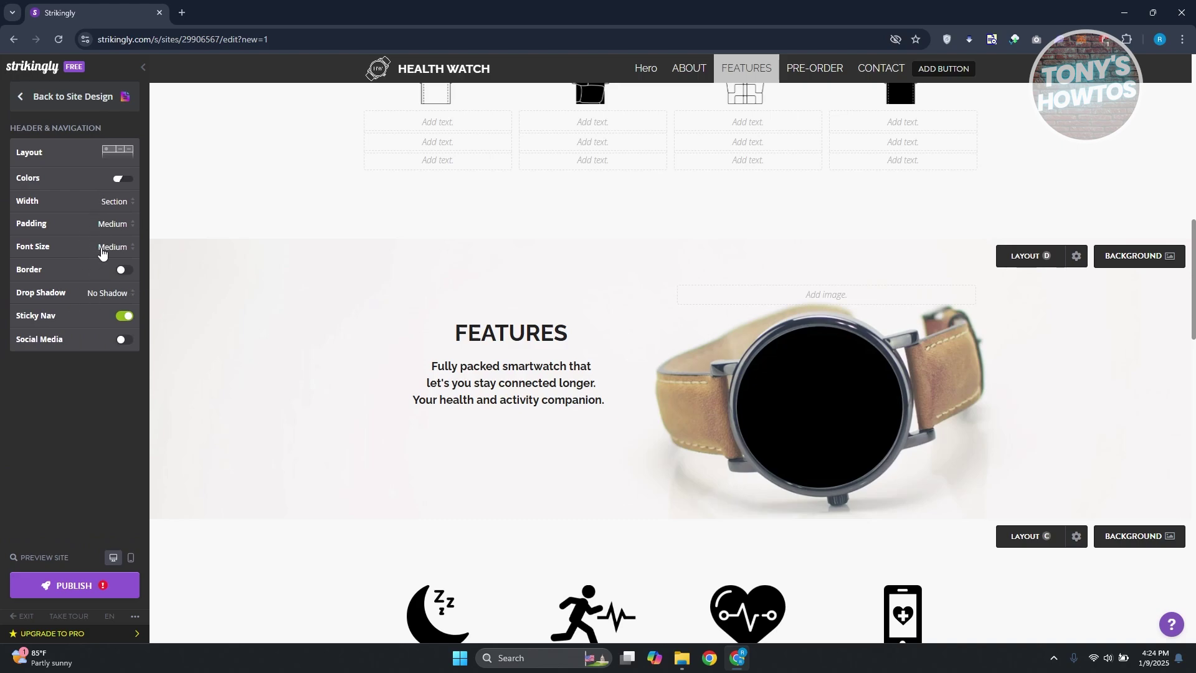
click(21, 103)
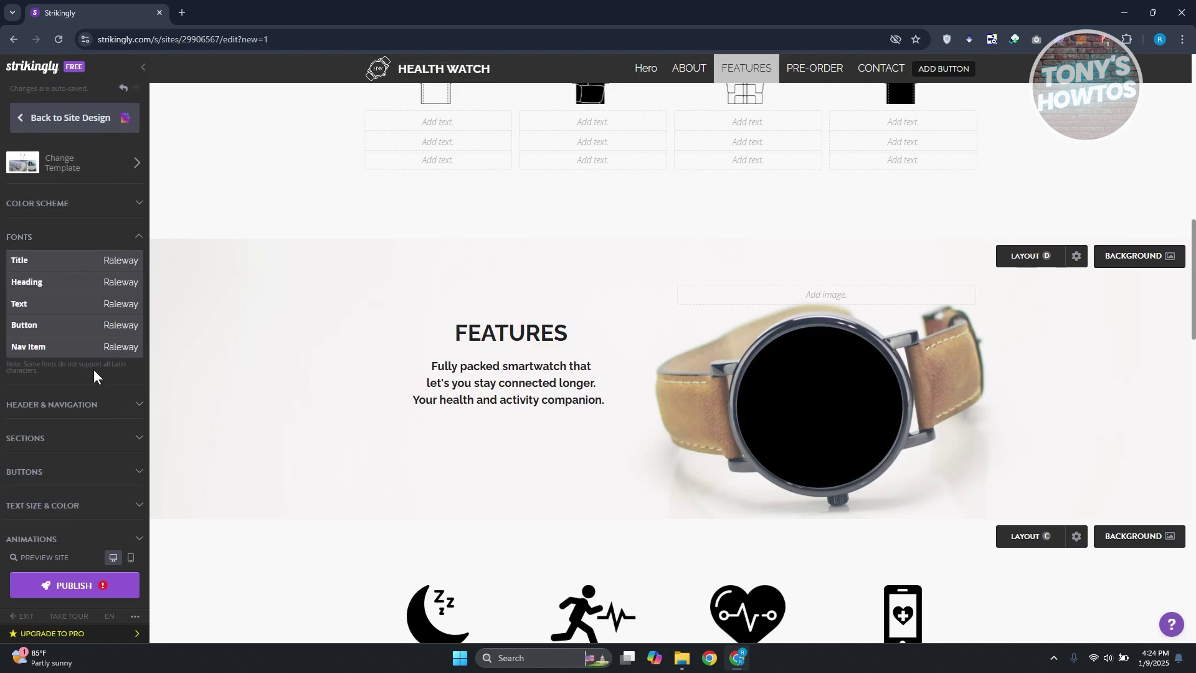
click(87, 471)
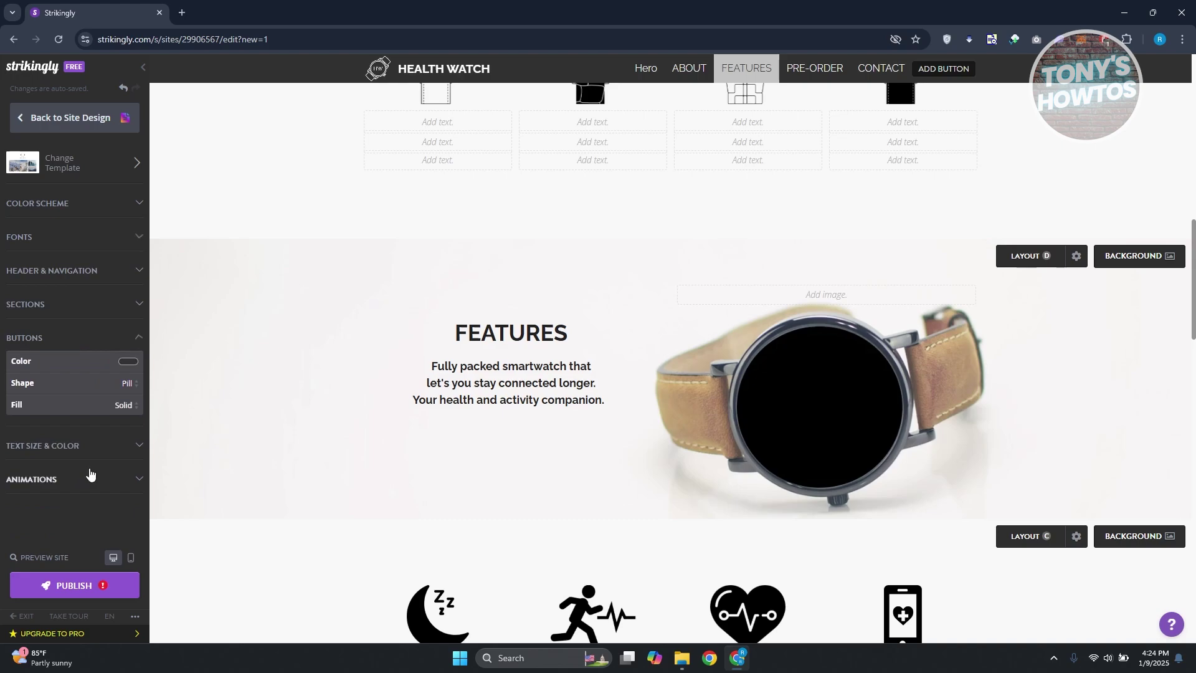
click(100, 305)
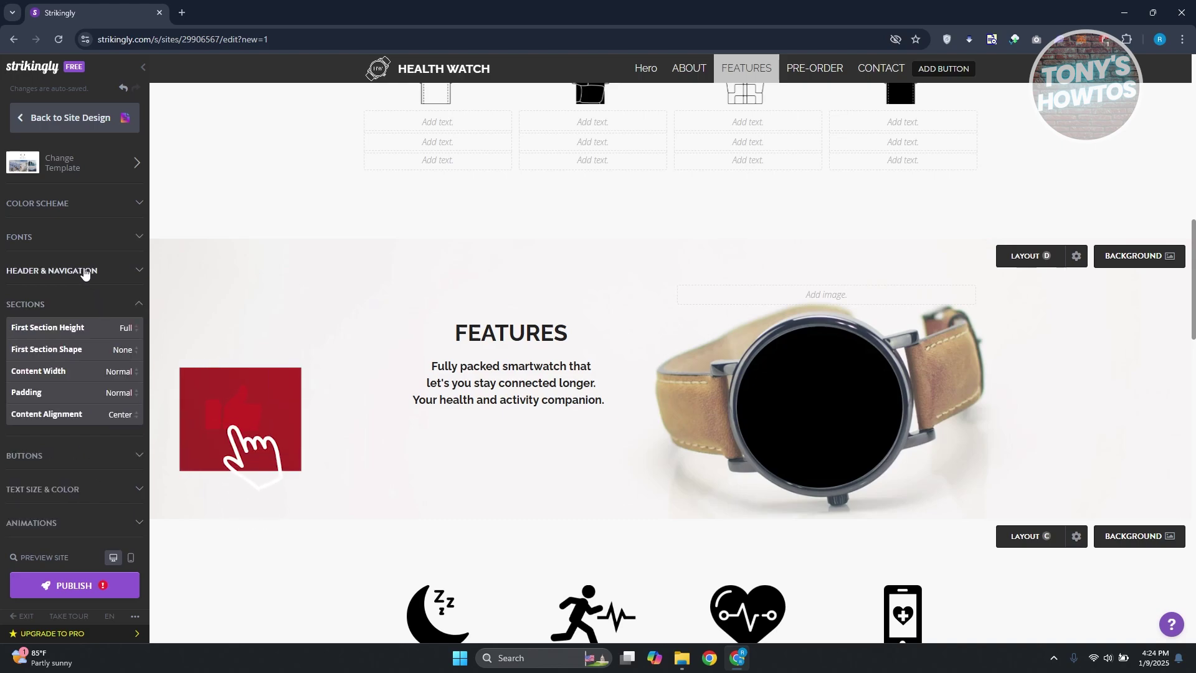
click(85, 272)
click(63, 94)
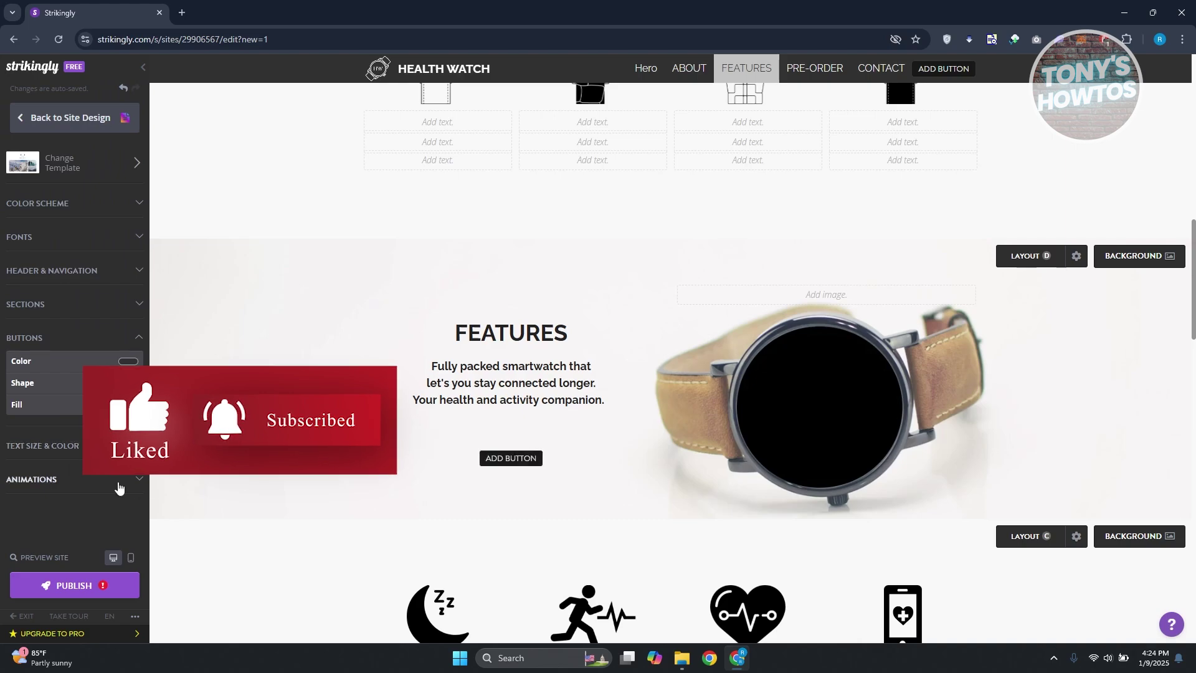
click(26, 120)
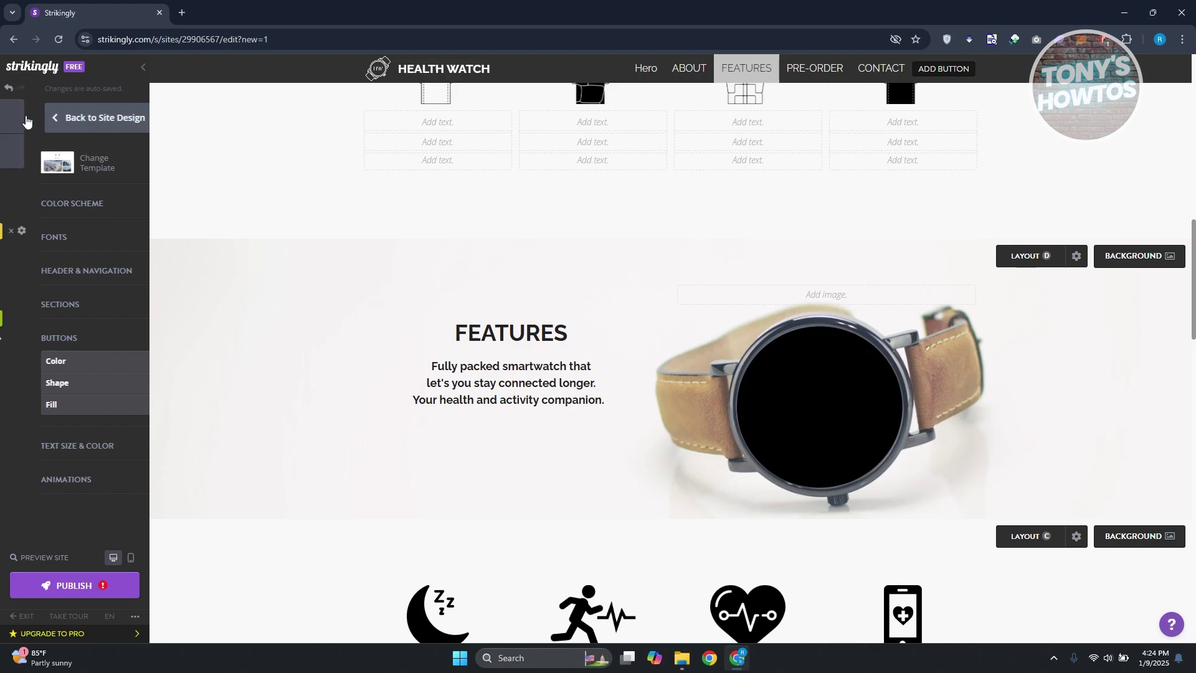
click(107, 114)
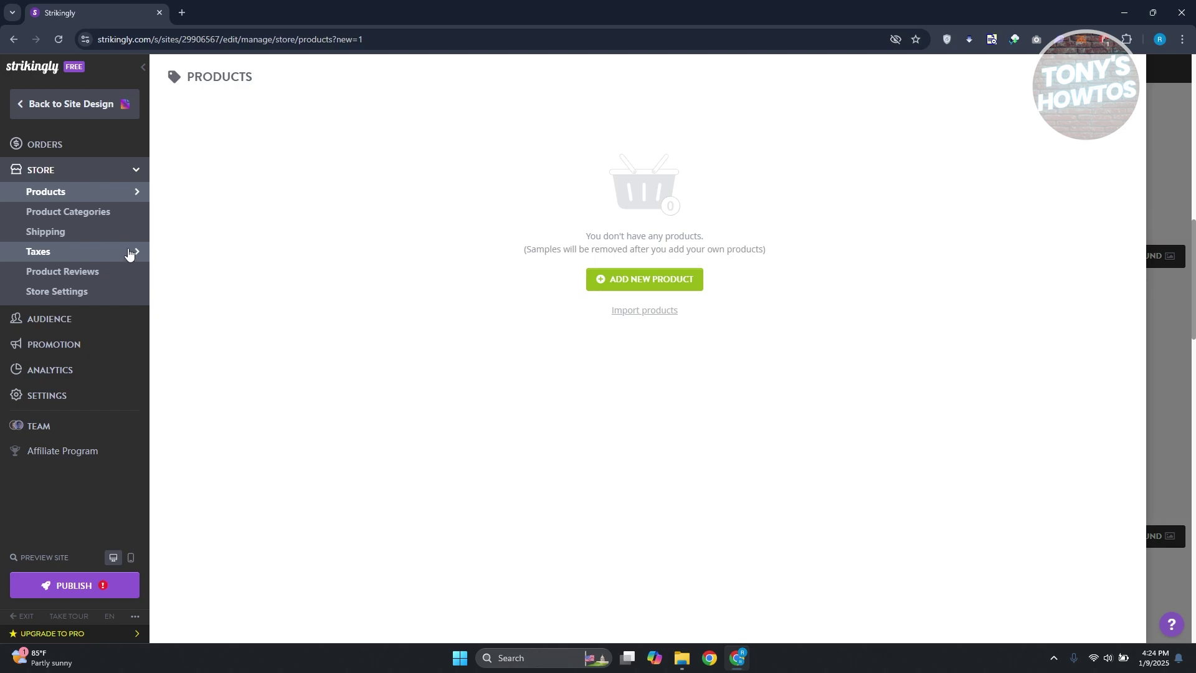
View the Product Categories and Store Settings pages, then return to the editor.
click(88, 213)
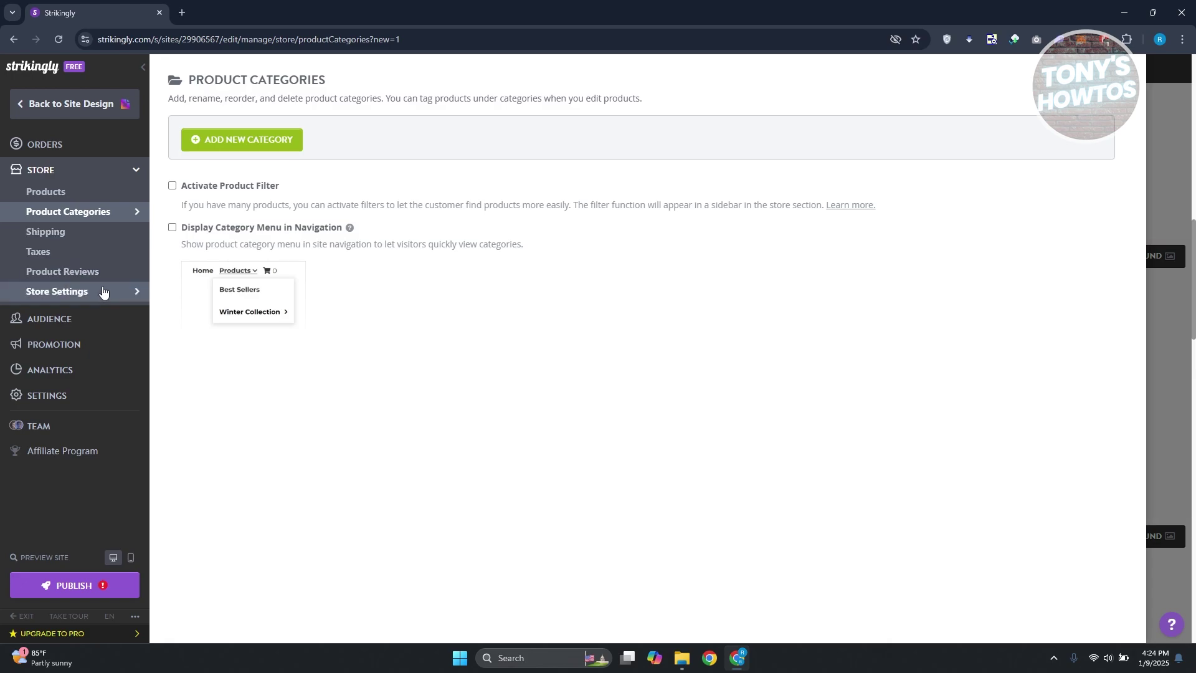
click(84, 297)
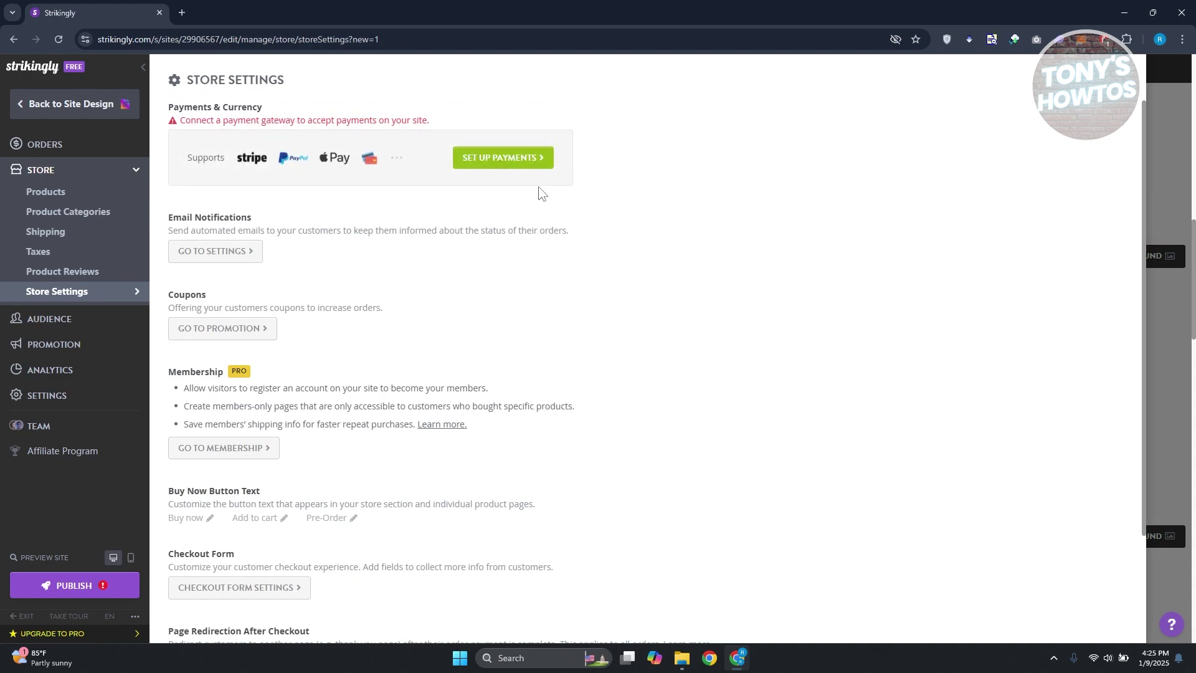
click(25, 111)
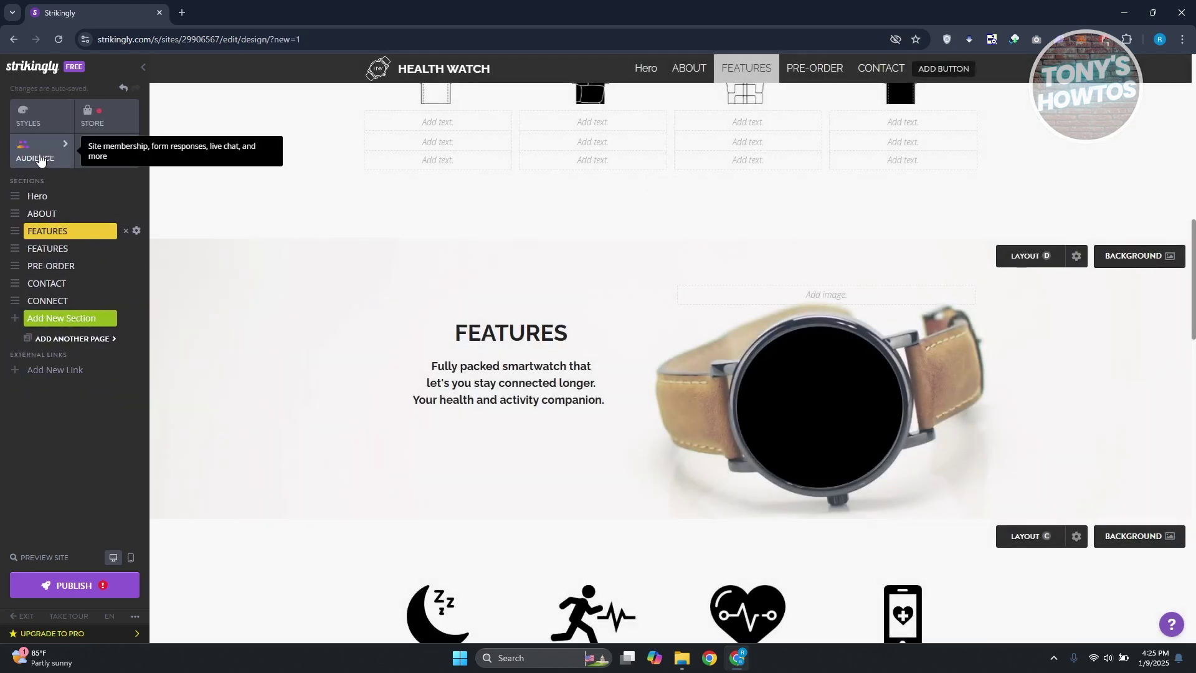
Review the Audience List, Live Chat, Membership and Email Automations pages, then open site Settings.
click(39, 159)
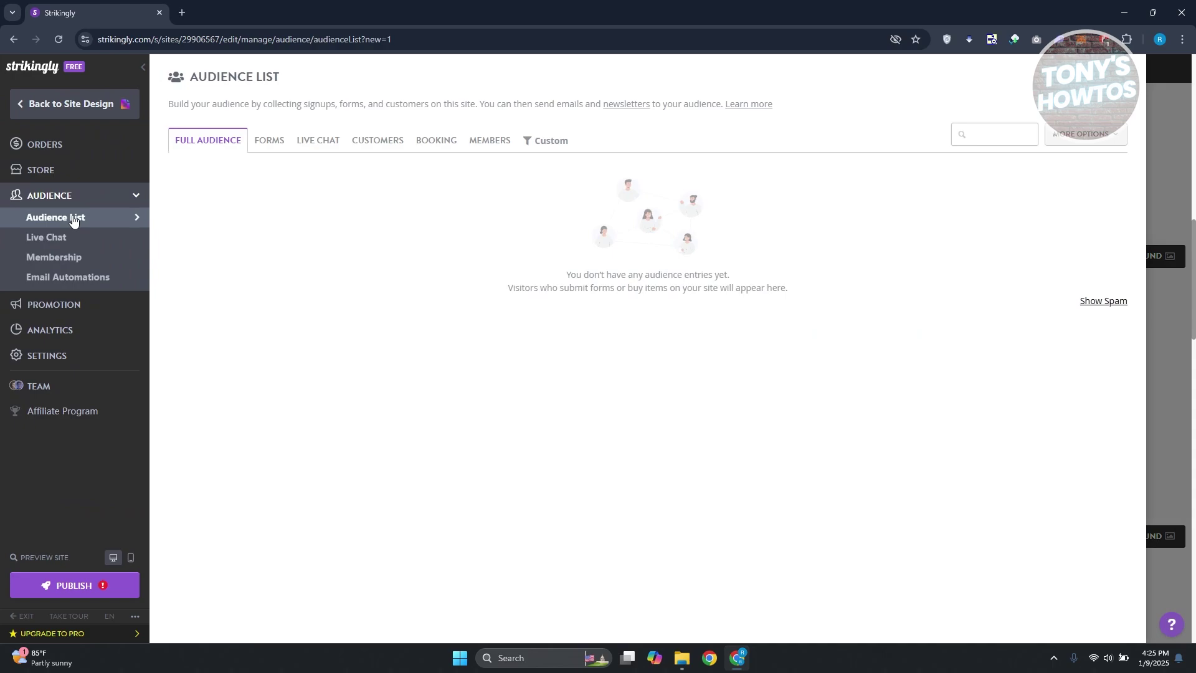
click(85, 240)
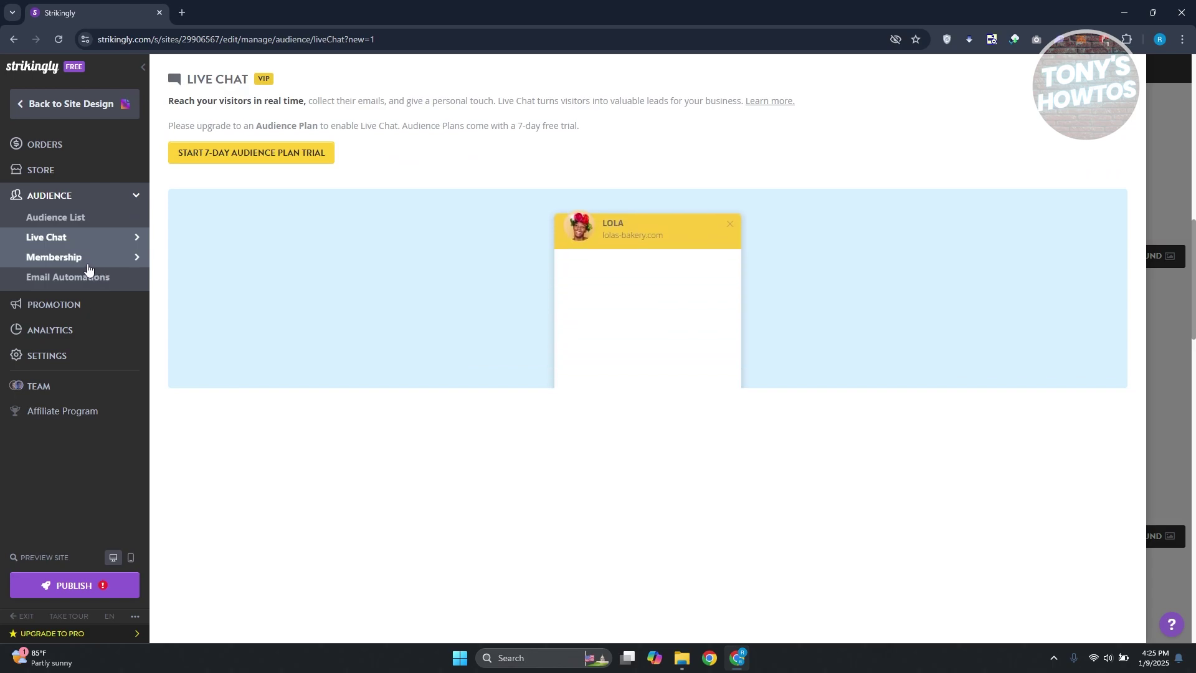
click(86, 266)
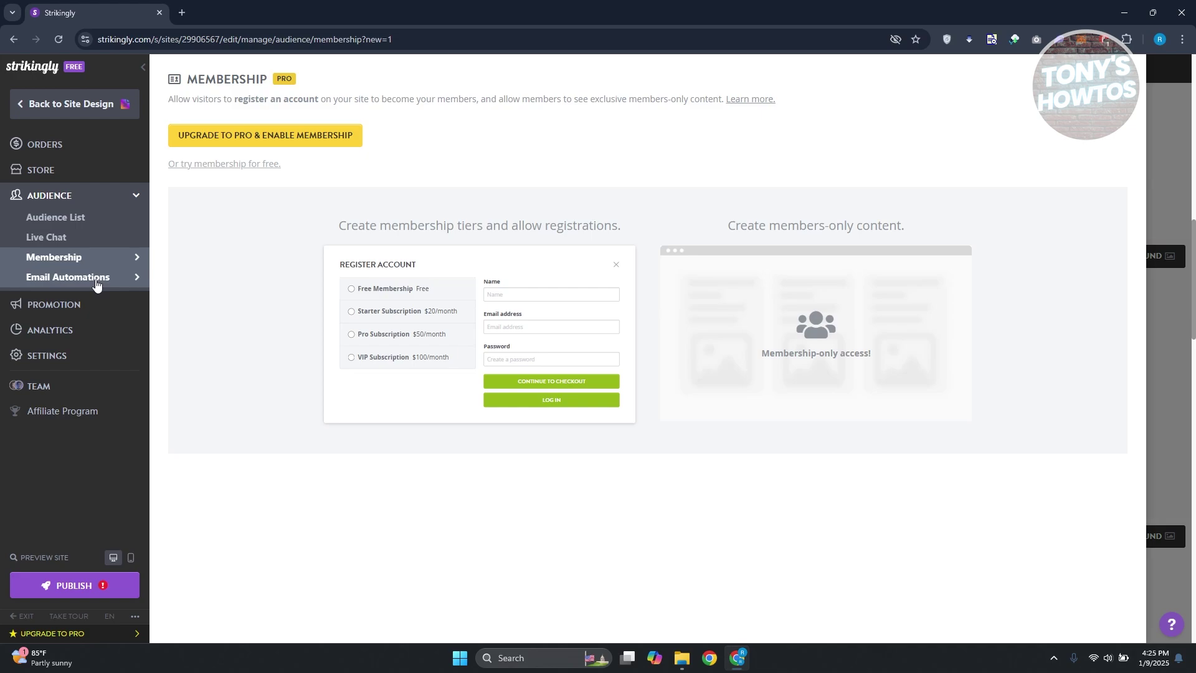
click(96, 284)
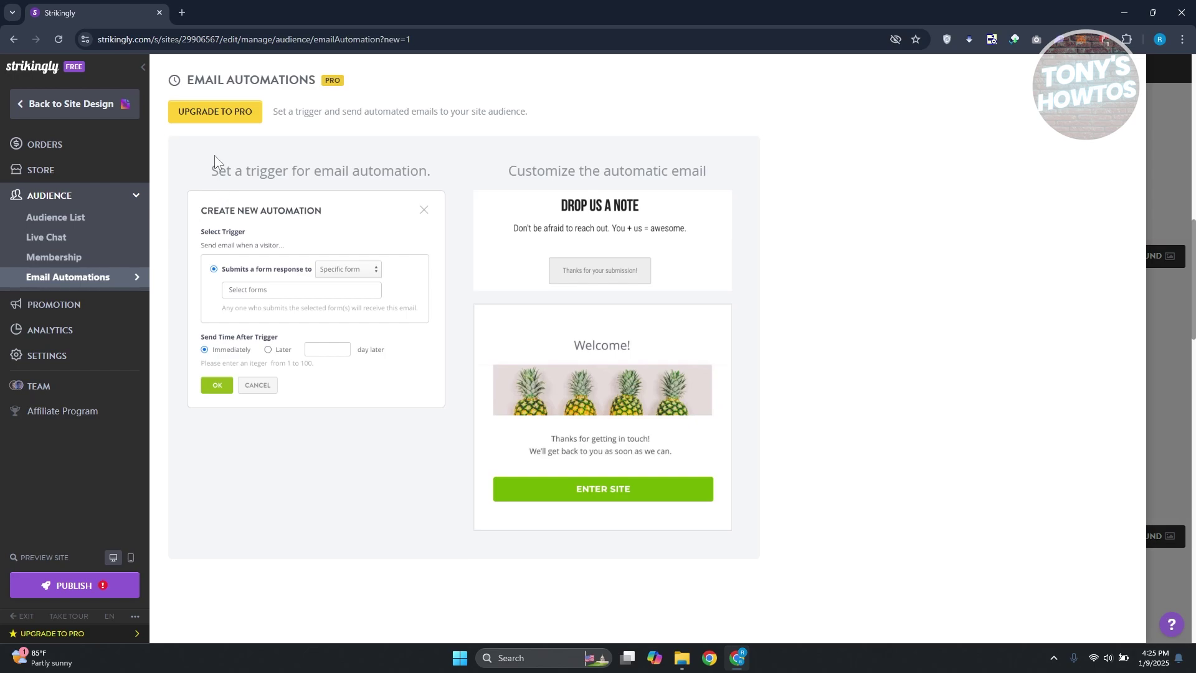
click(25, 106)
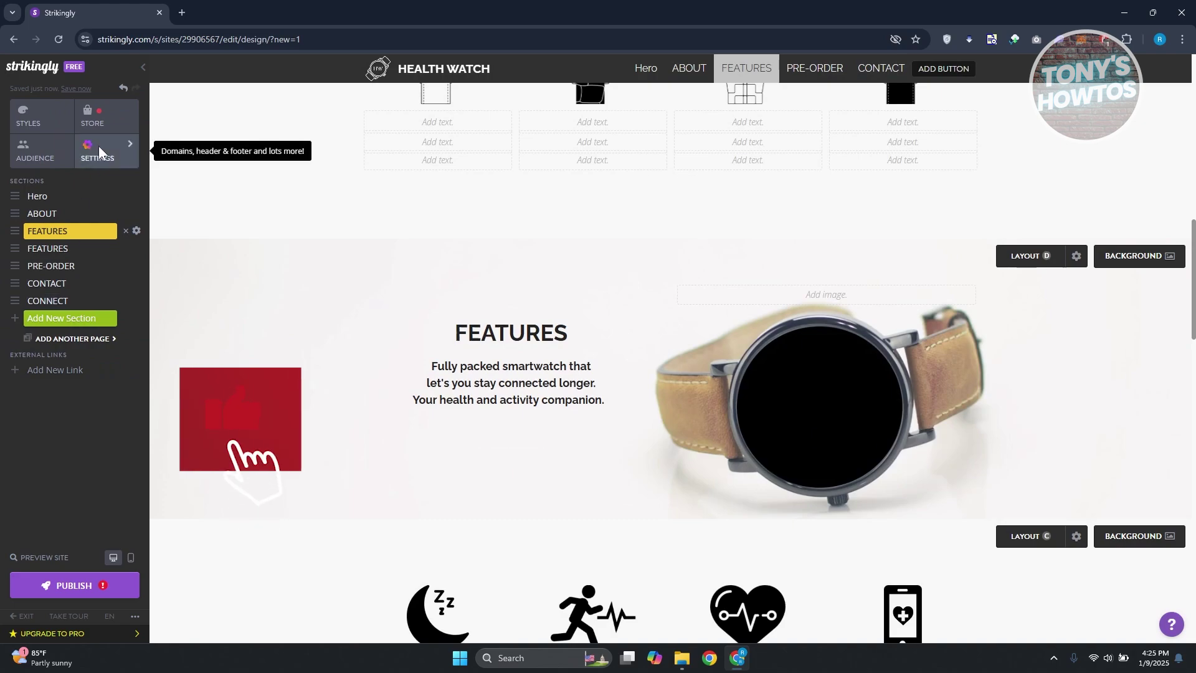
click(95, 148)
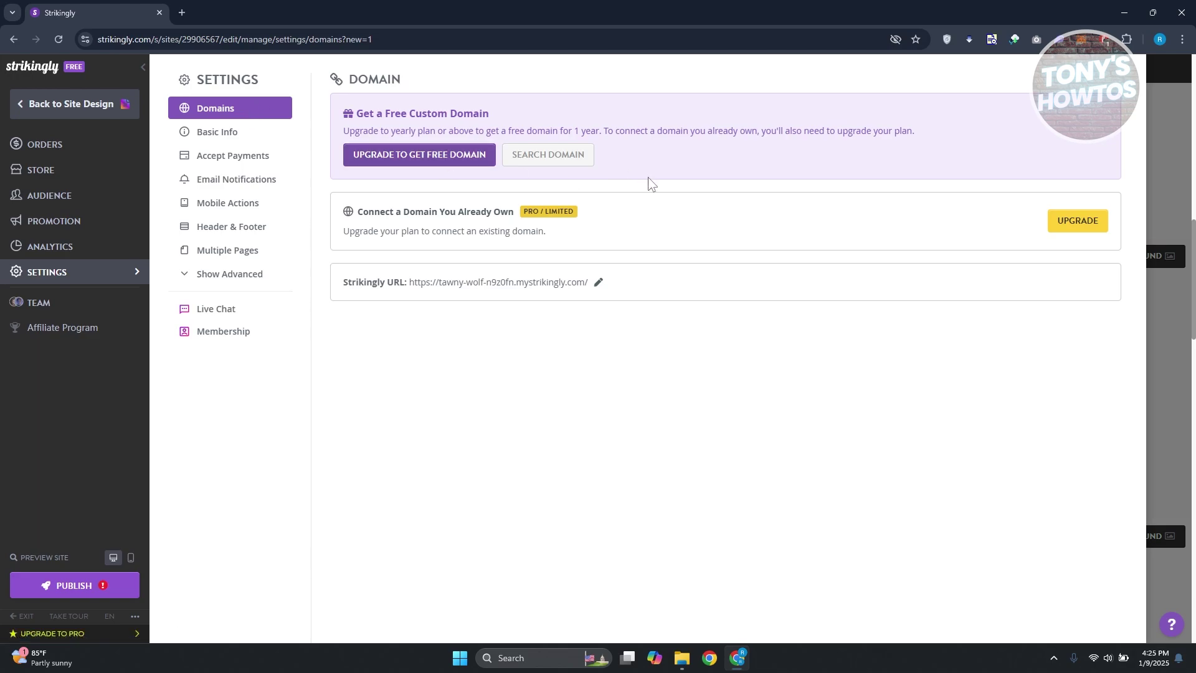
Step through Basic Info, Payments, Email Notifications, Mobile Actions and Header & Footer settings to Multiple Pages.
click(217, 137)
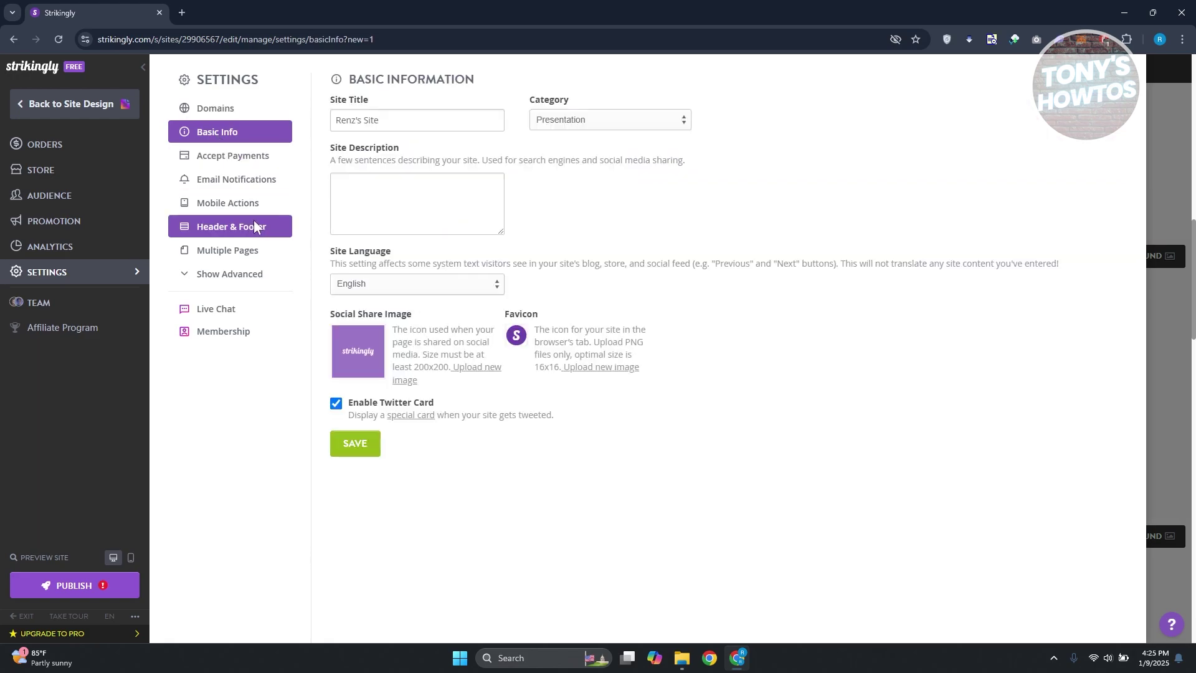
click(231, 163)
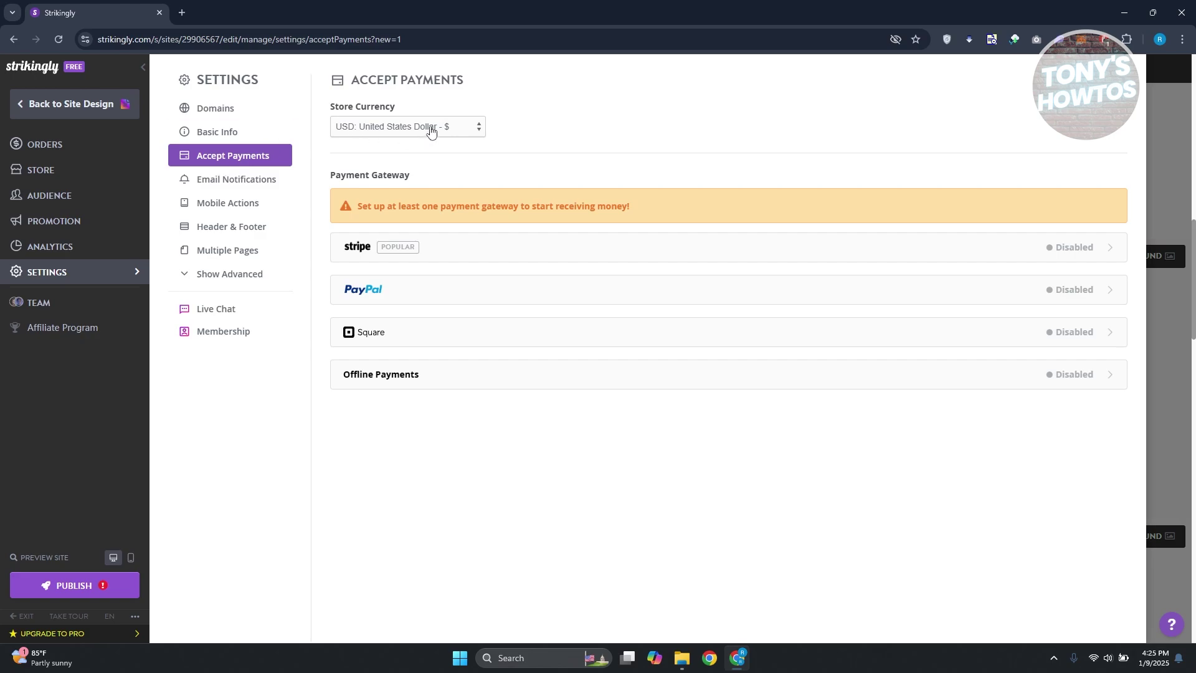
click(232, 182)
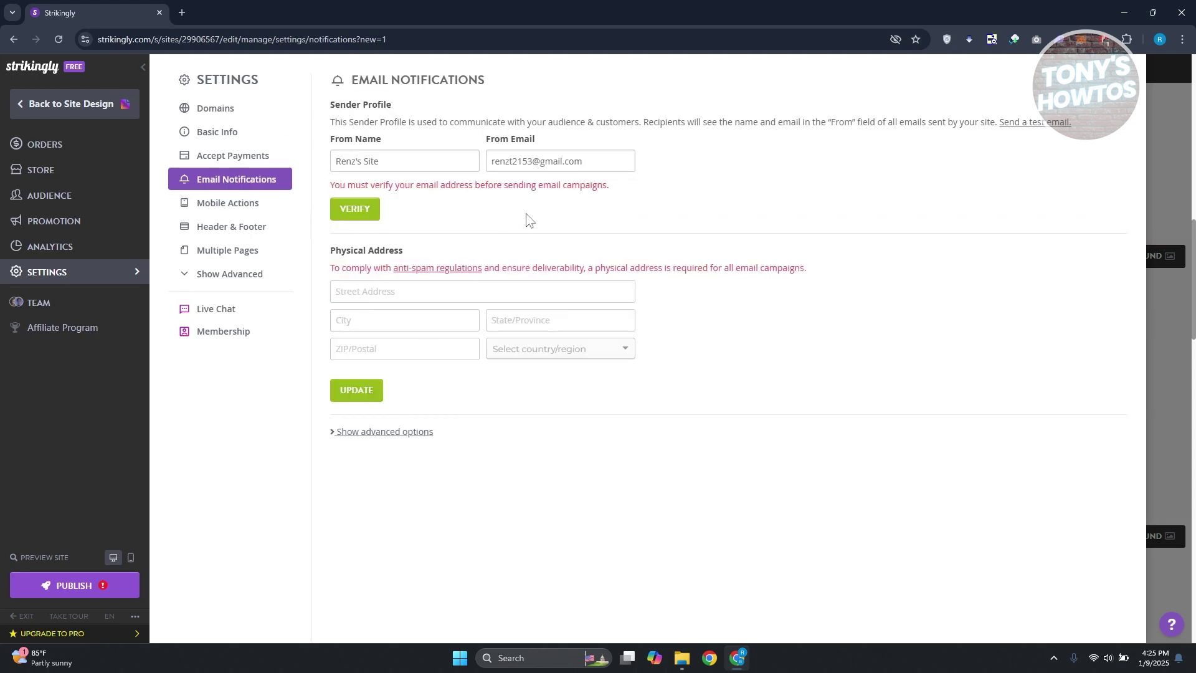
click(249, 203)
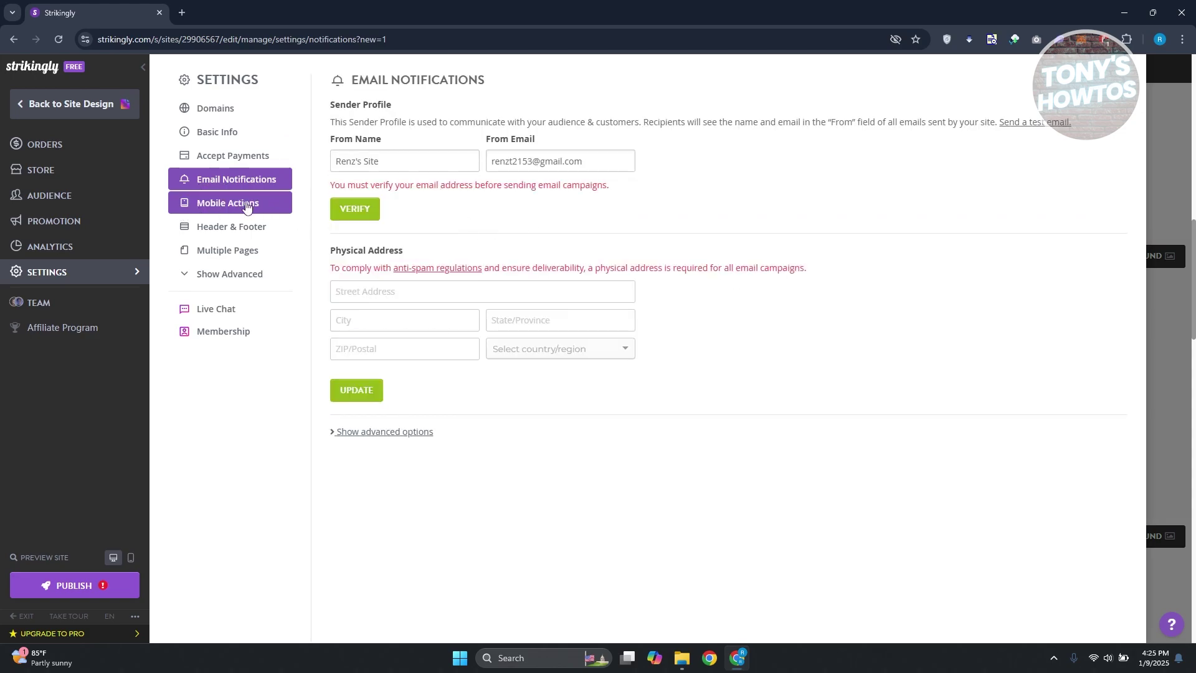
click(223, 230)
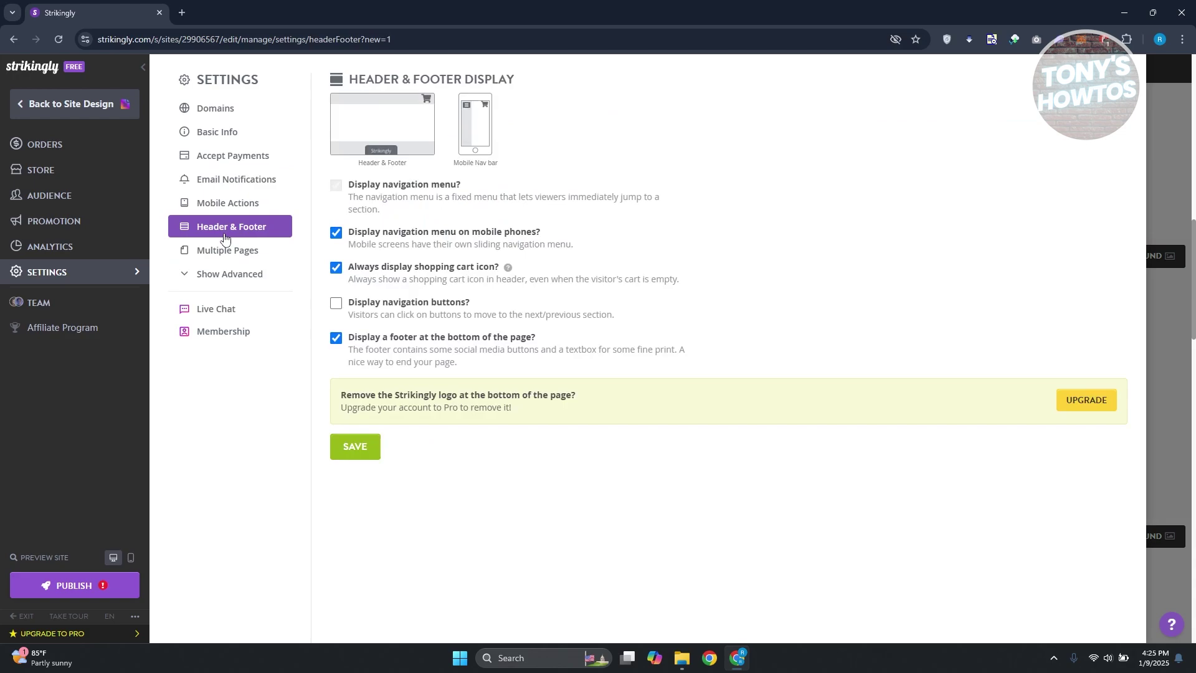
click(234, 251)
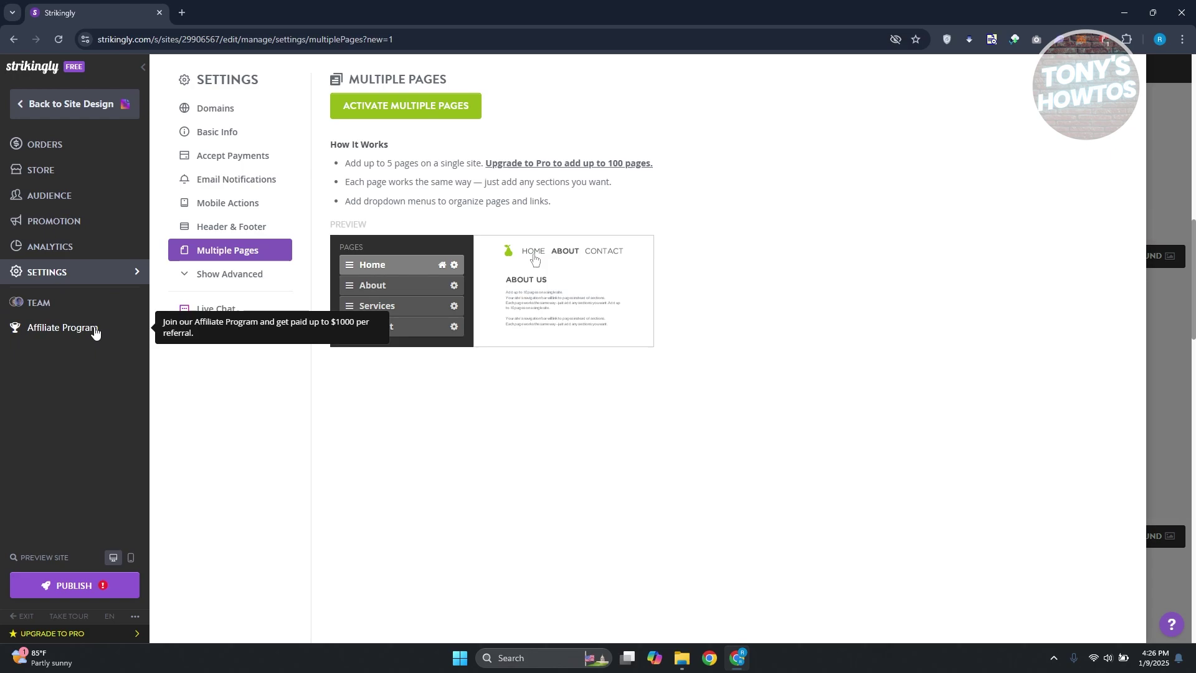
Back in site design, dismiss the Add Another Page prompt and select the FEATURES description.
click(62, 104)
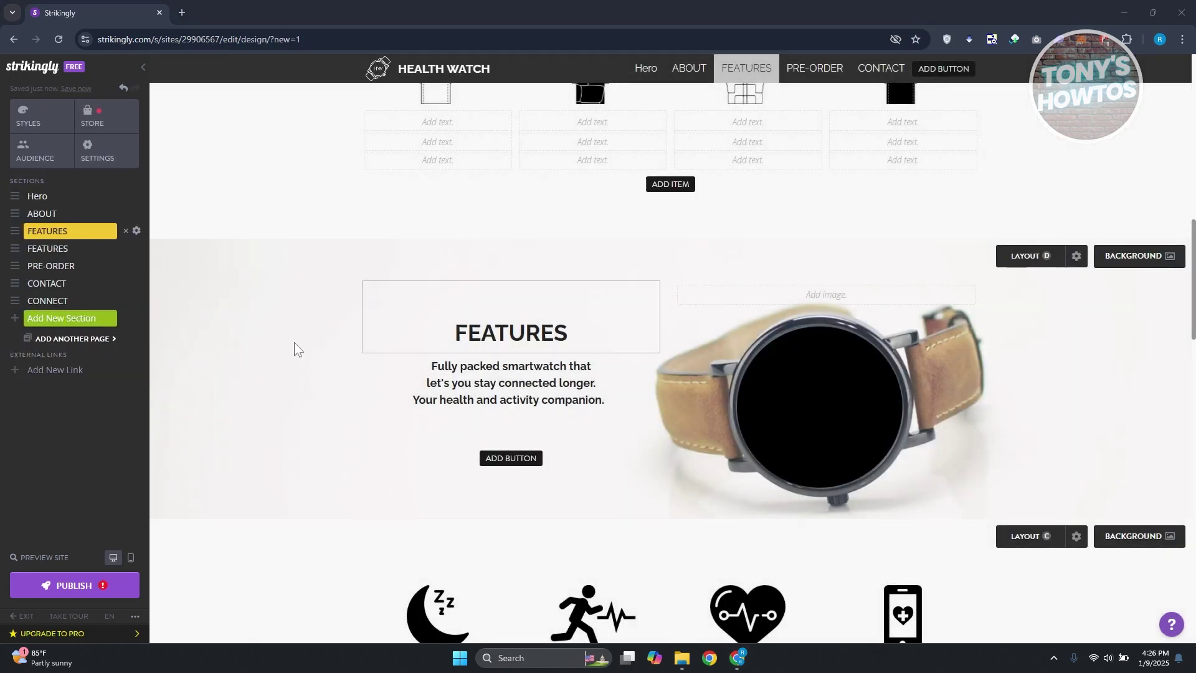
click(75, 340)
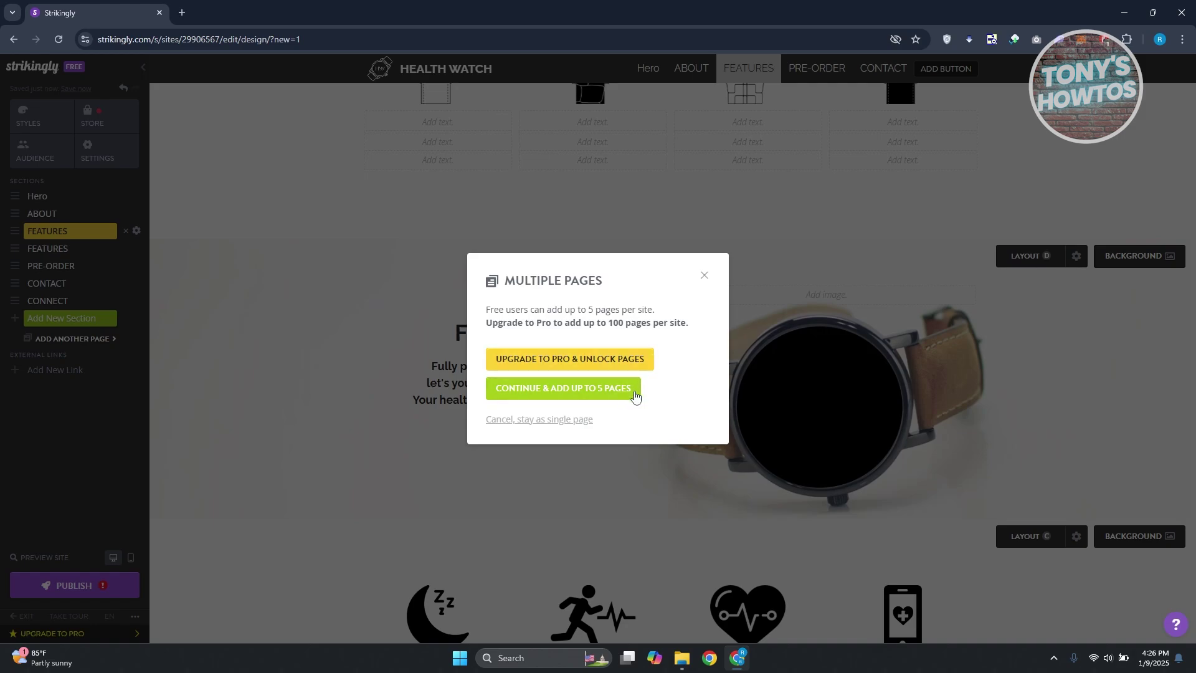
click(706, 276)
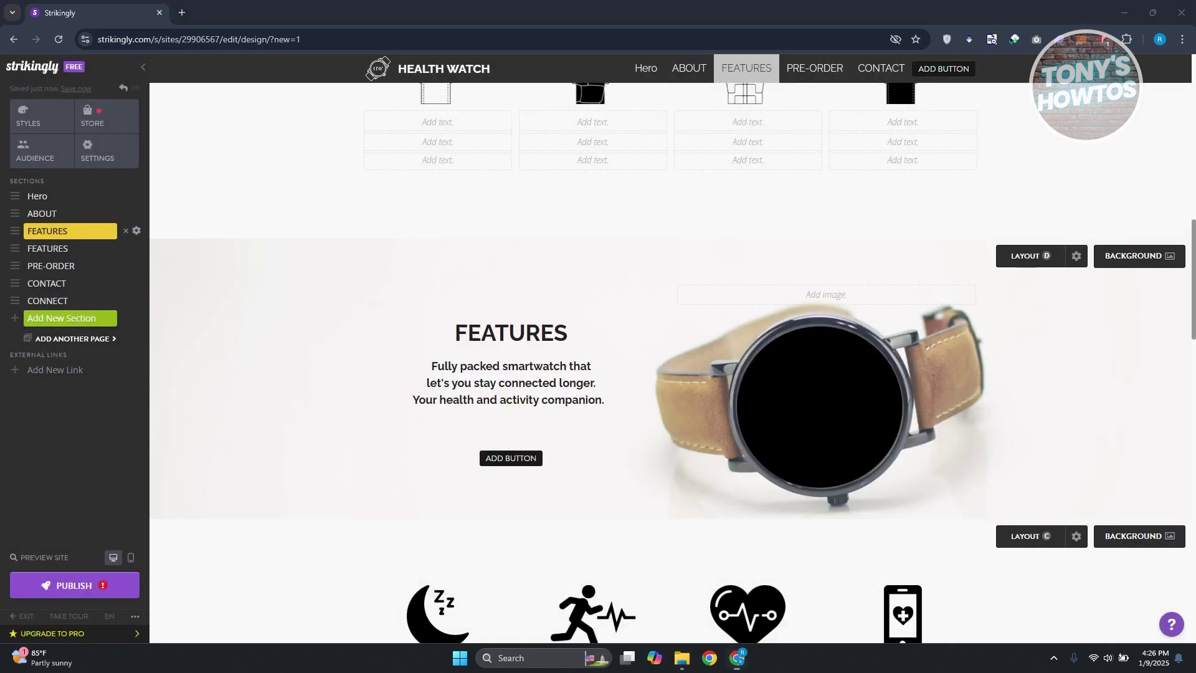
click(517, 382)
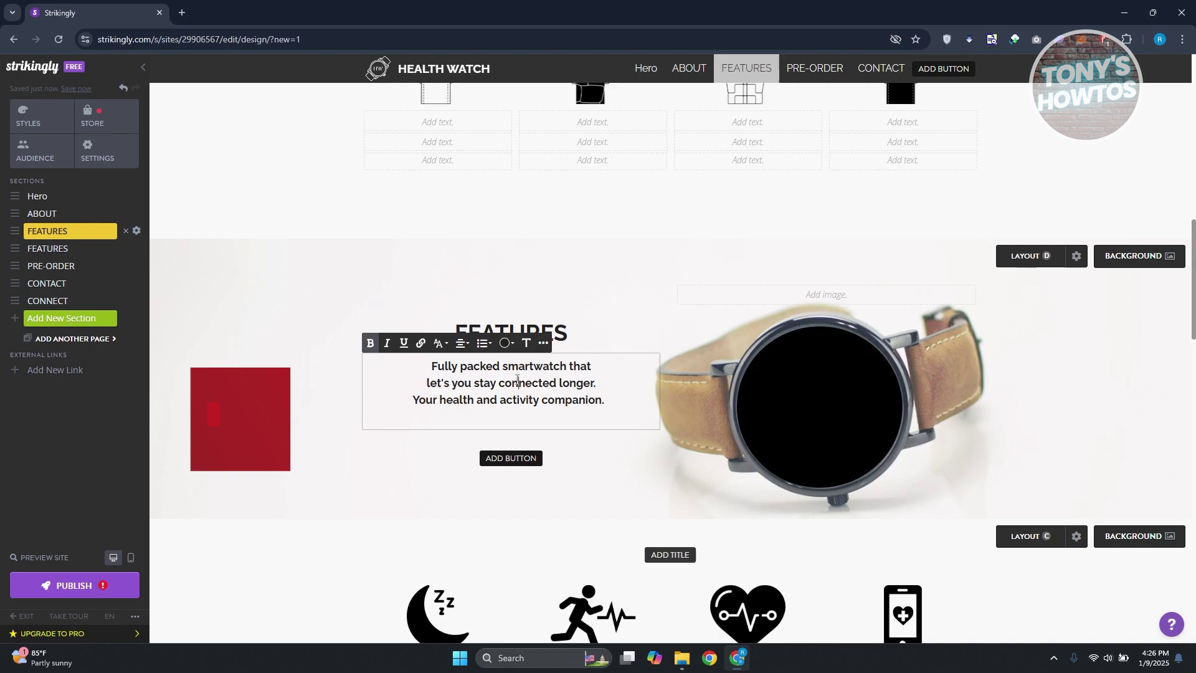
Open the FEATURES section's layout options, then move up to the Hero section's layout menu.
scroll(675, 381, up, 5)
scroll(674, 383, down, 5)
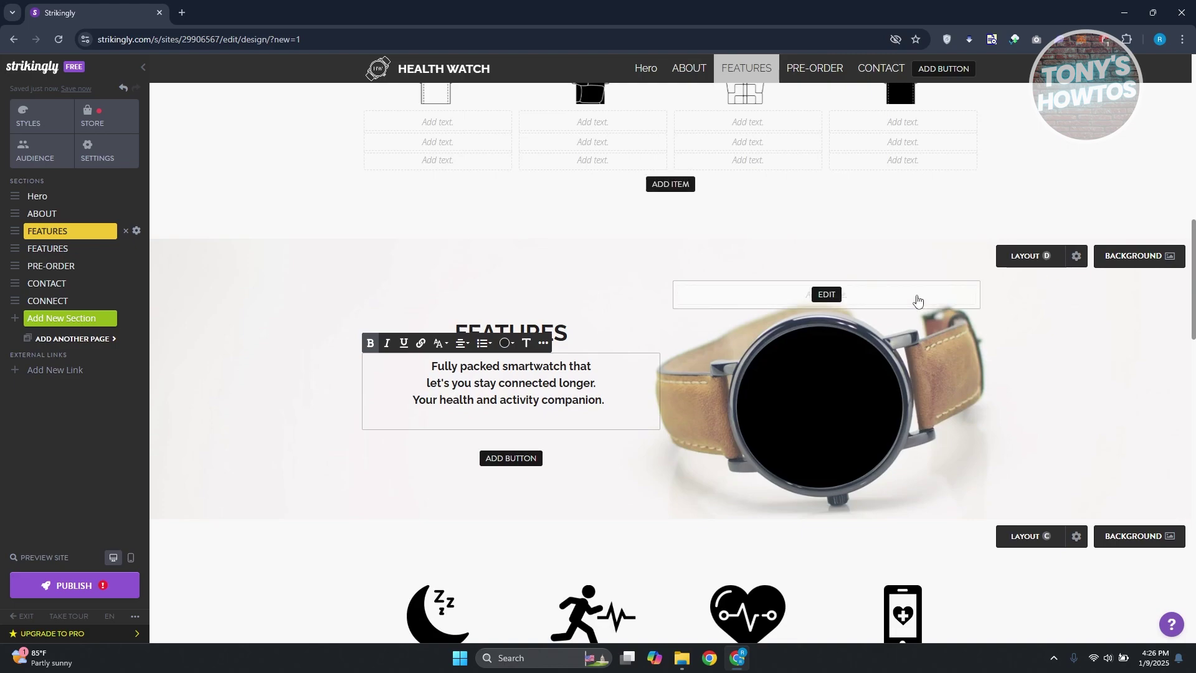
scroll(1053, 324, up, 10)
scroll(1029, 332, down, 8)
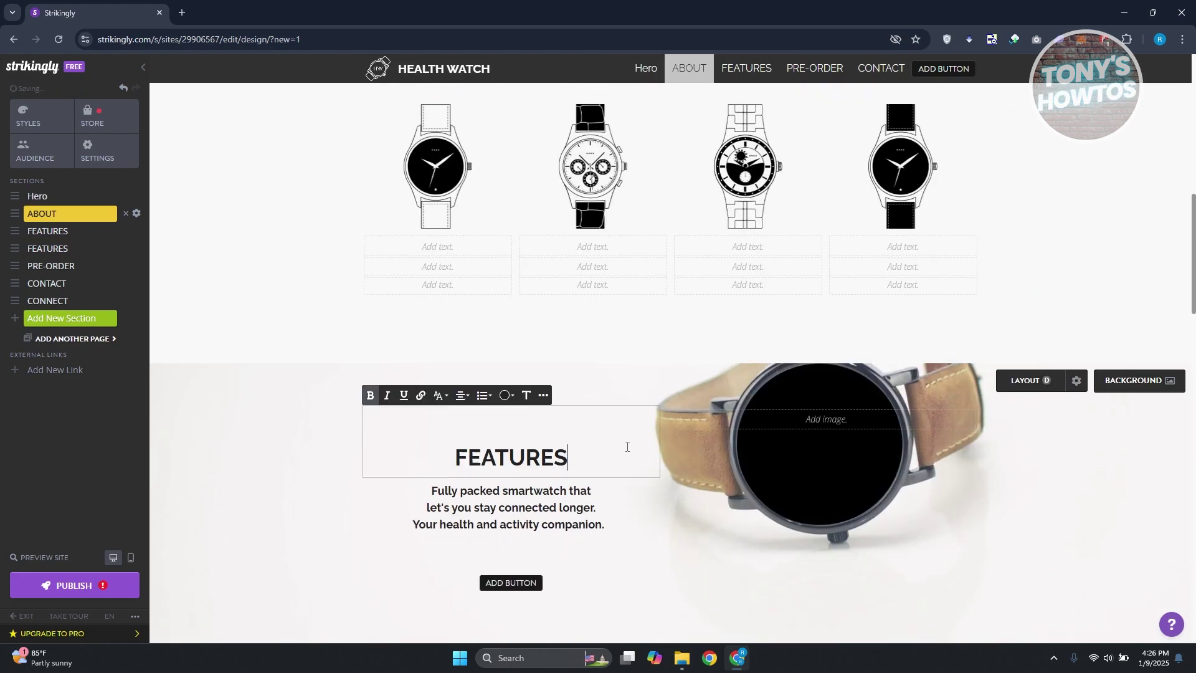
click(1076, 380)
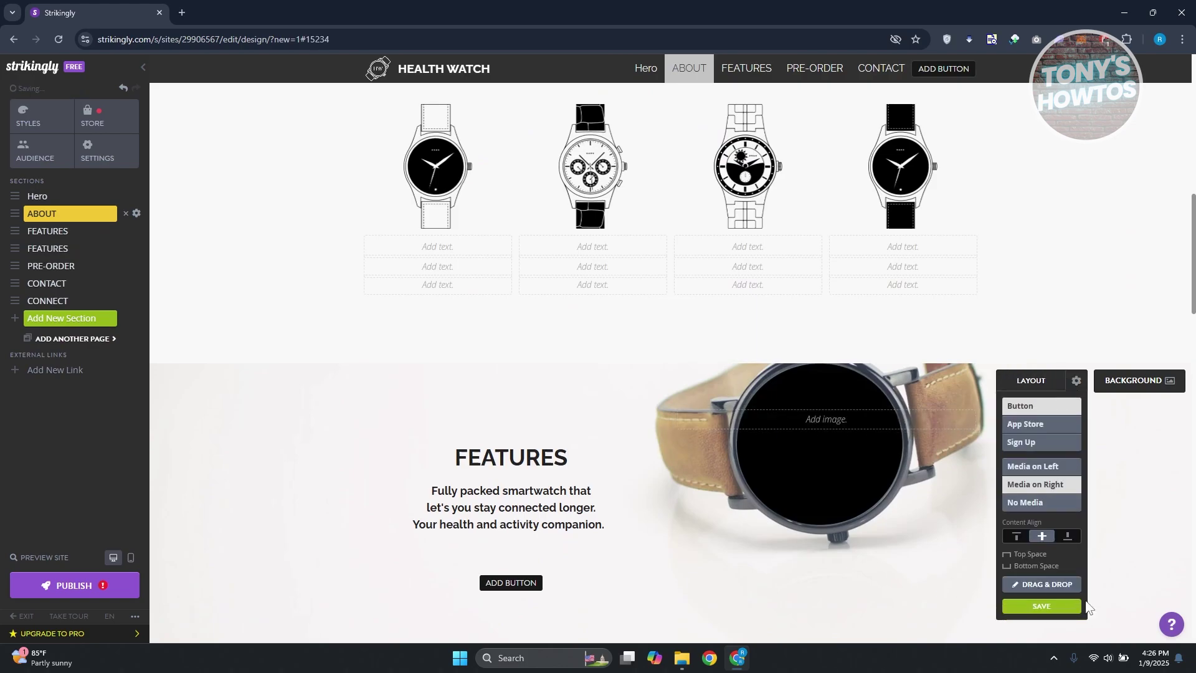
scroll(713, 499, up, 10)
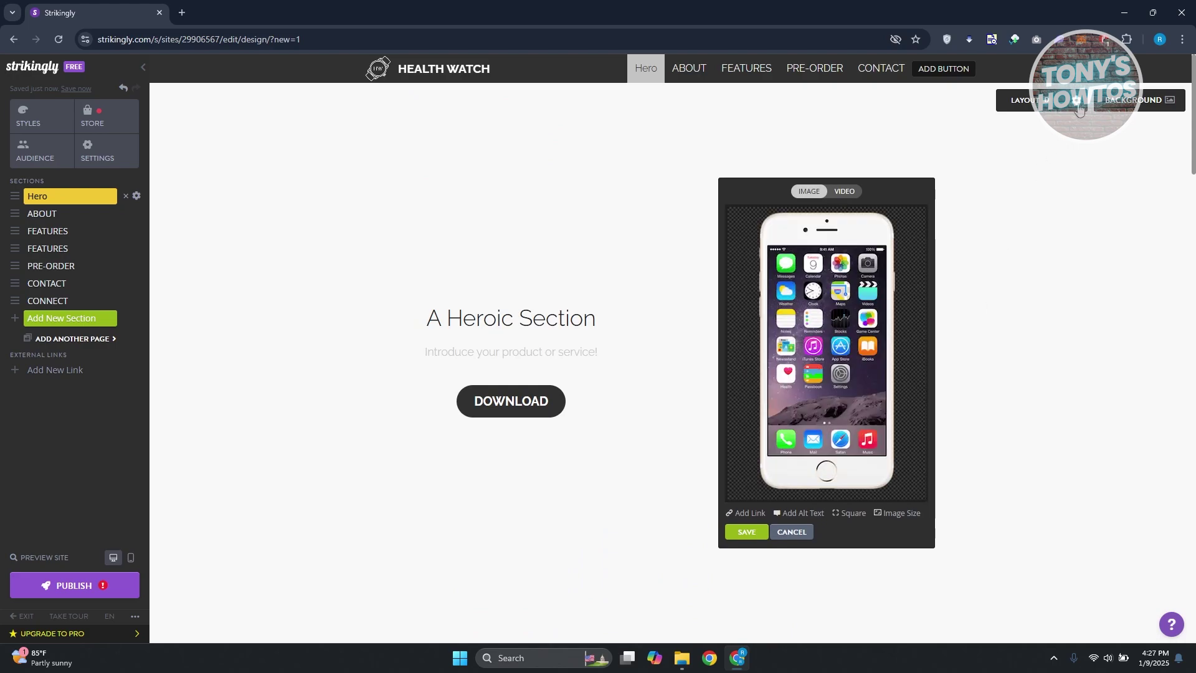
click(1025, 100)
Switch the Hero section to DRAG & DROP layout and preview the page in mobile view.
click(1047, 318)
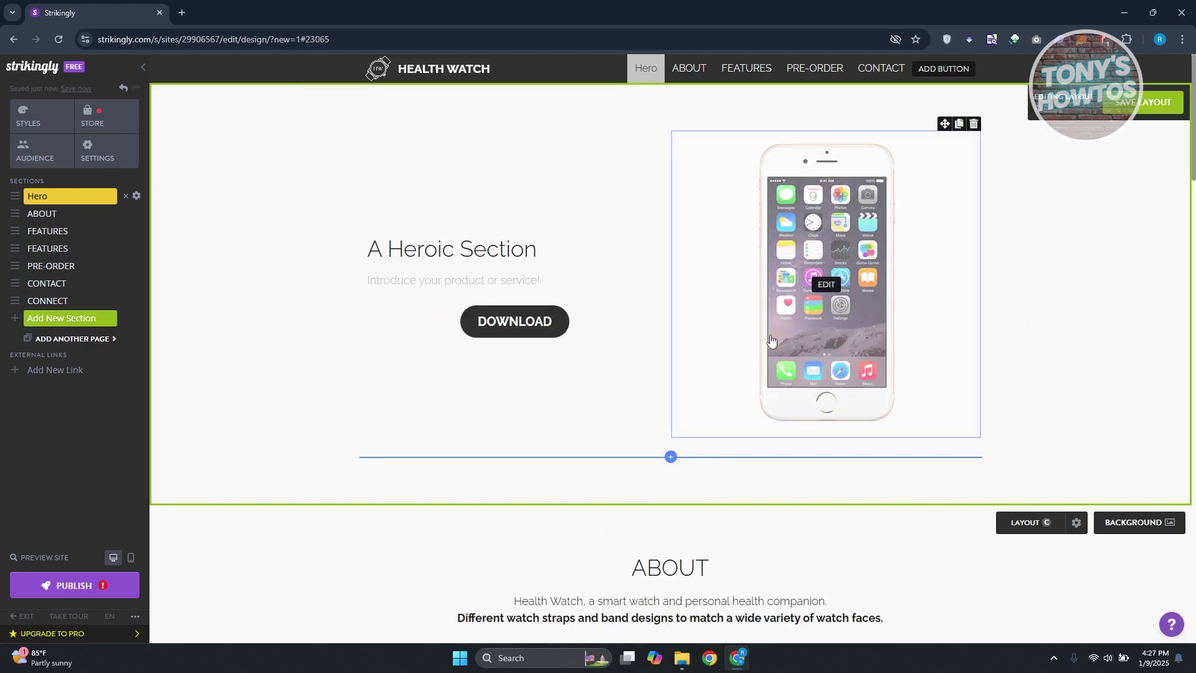
click(1122, 104)
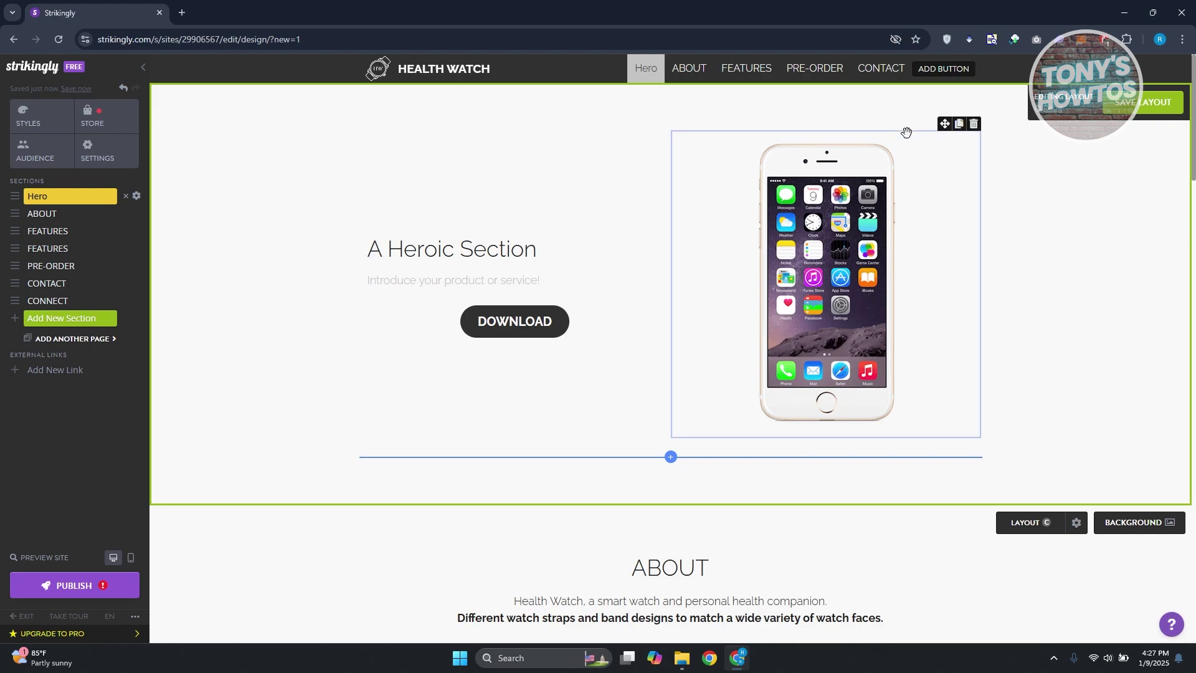
click(131, 557)
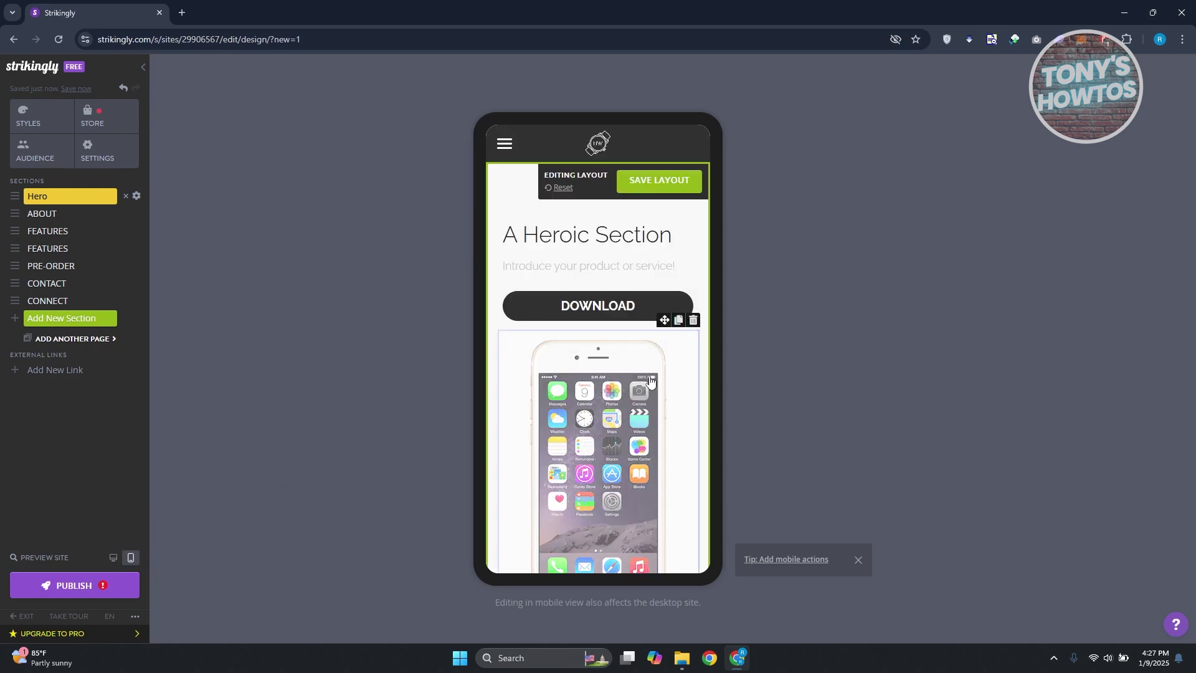
Scroll the mobile preview and click into the FEATURES description text.
scroll(651, 383, down, 12)
scroll(651, 394, down, 10)
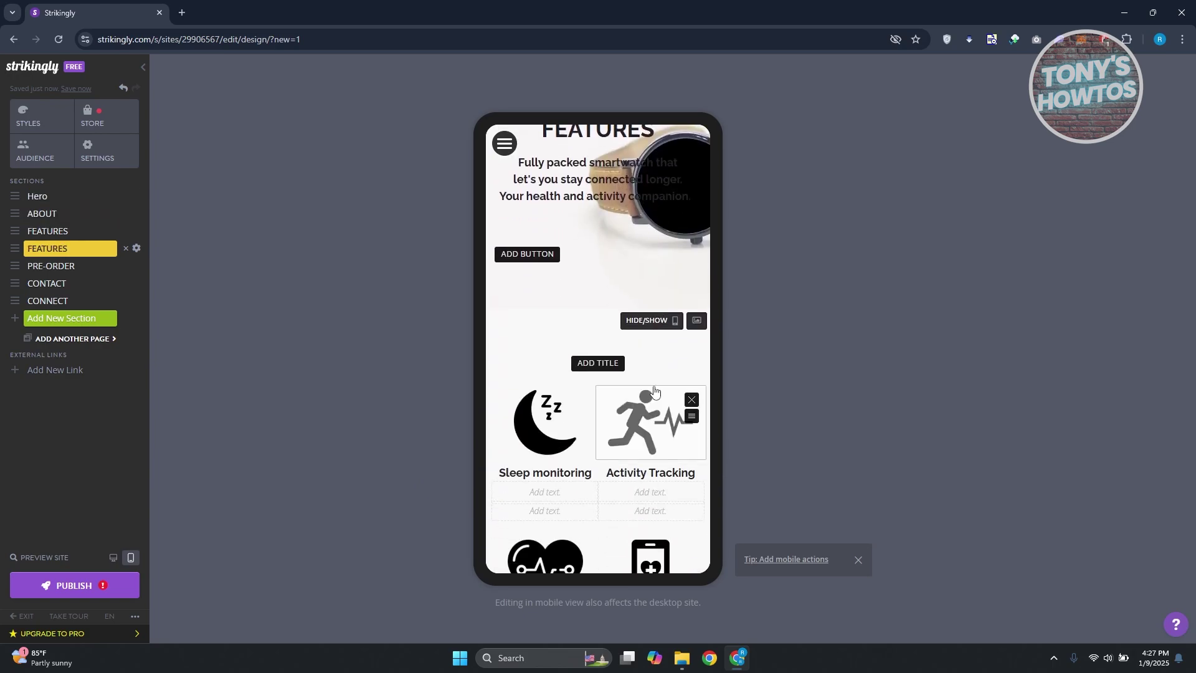
scroll(654, 390, up, 4)
click(590, 429)
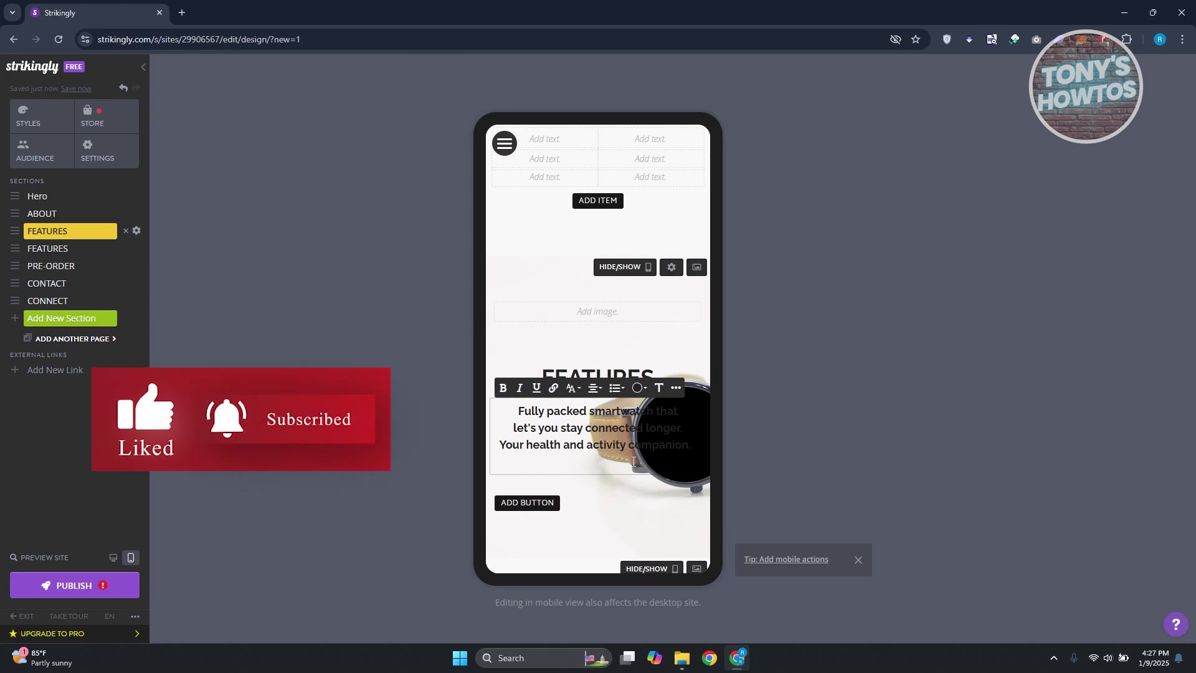
Remove the Water resistant feature item and select the FEATURES description text.
scroll(633, 462, down, 7)
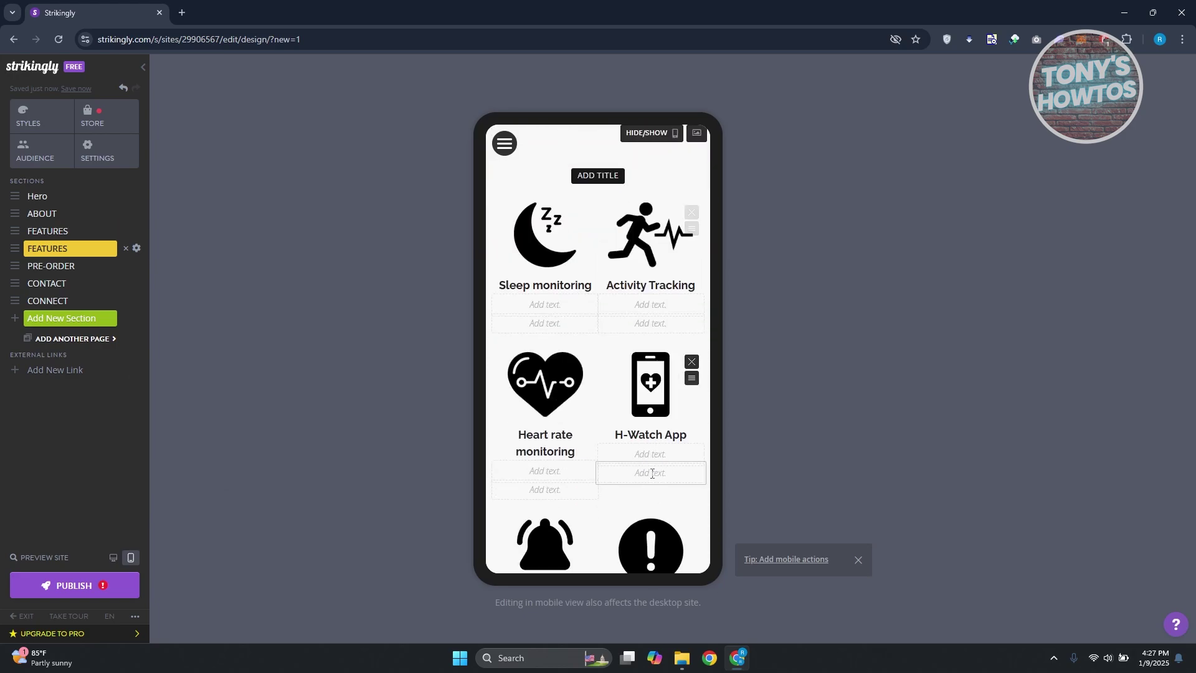
scroll(652, 473, down, 6)
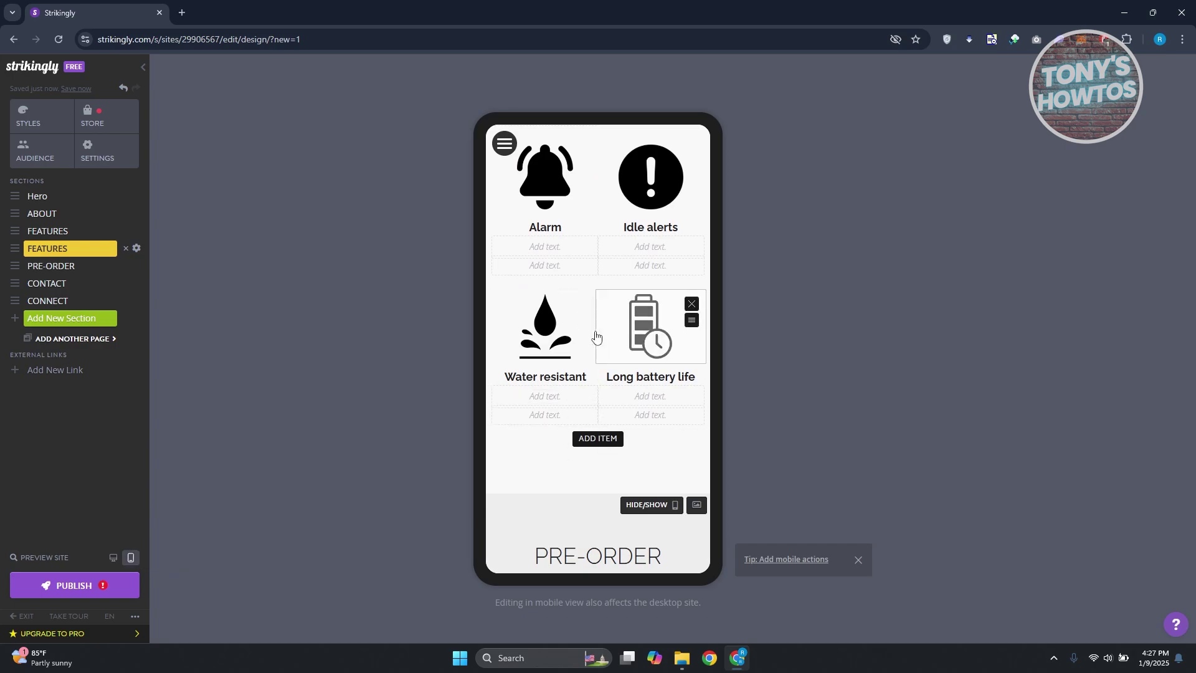
click(586, 304)
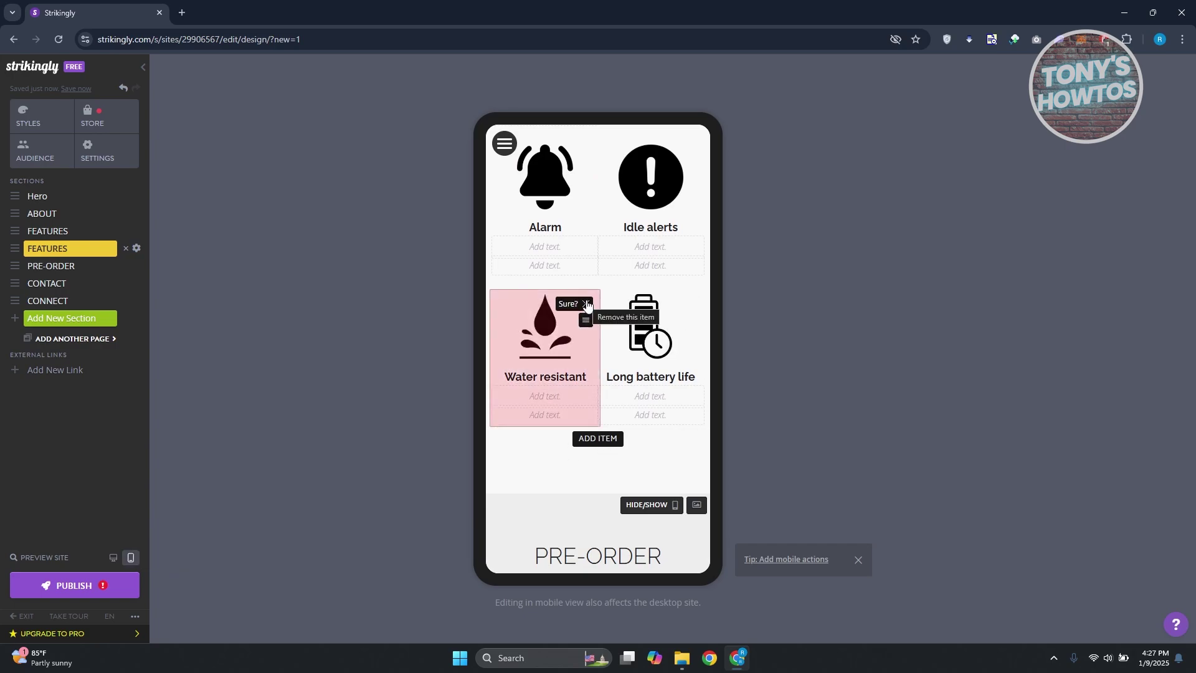
scroll(613, 411, up, 5)
scroll(612, 412, up, 5)
click(600, 399)
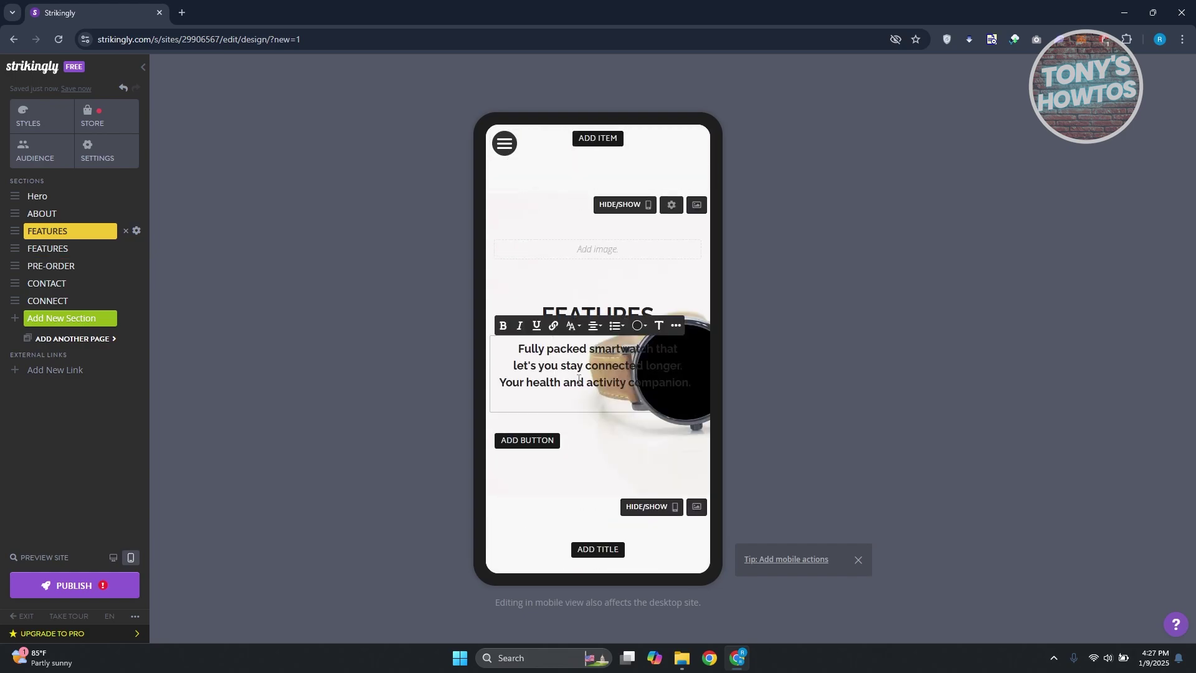
drag(517, 348, 666, 382)
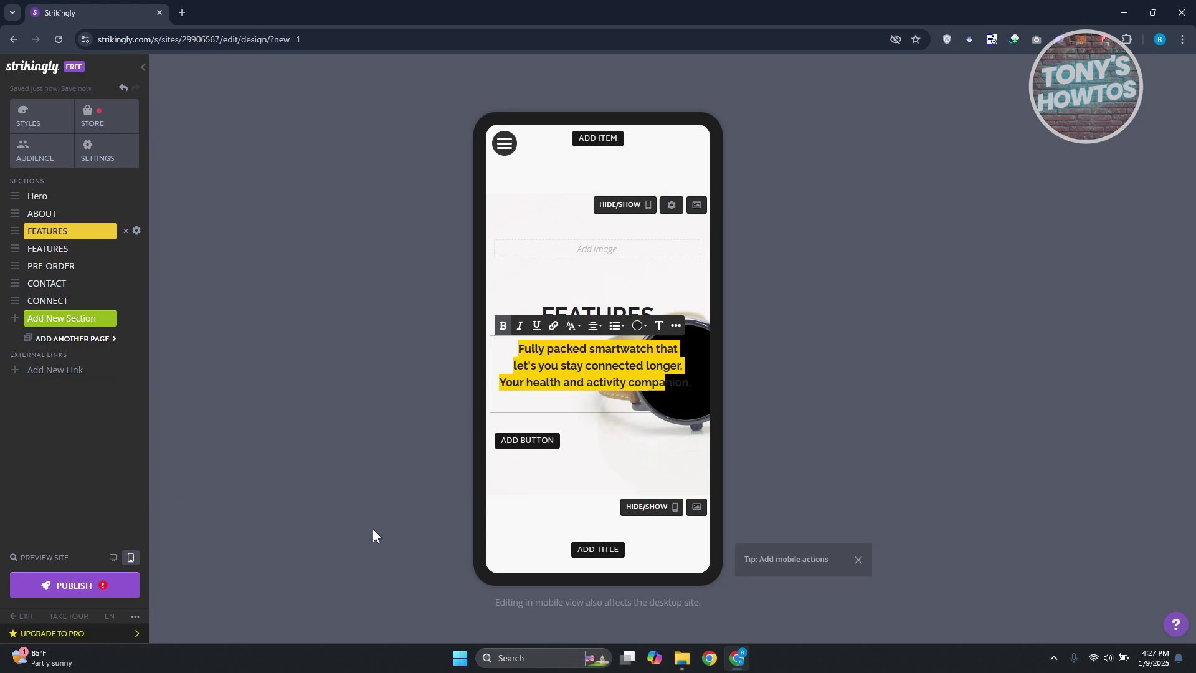
mouse_move(106, 634)
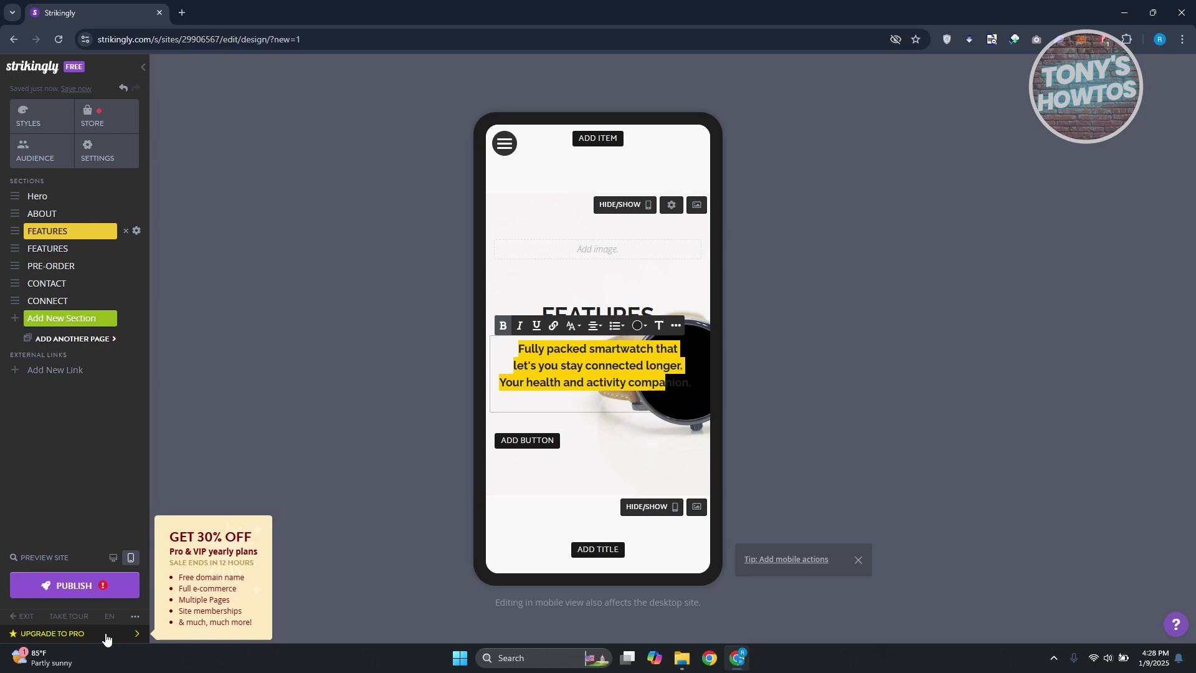
Open the Pro upgrade pricing page, close its tab, and return to desktop view.
click(106, 637)
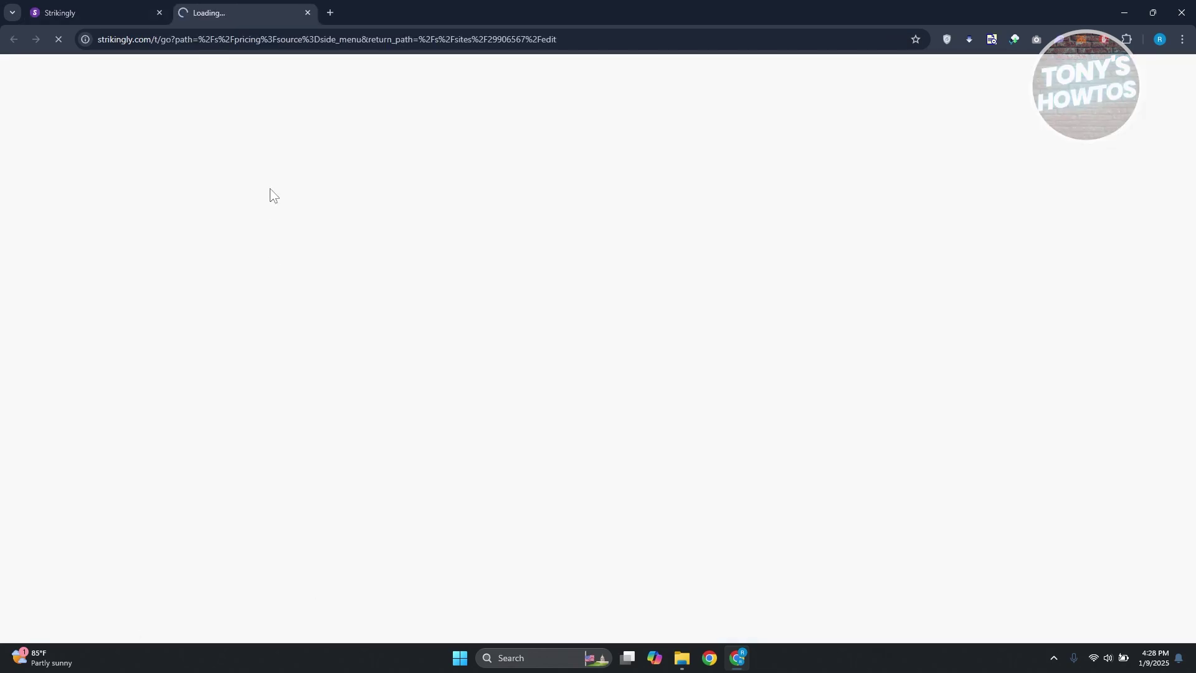
click(304, 13)
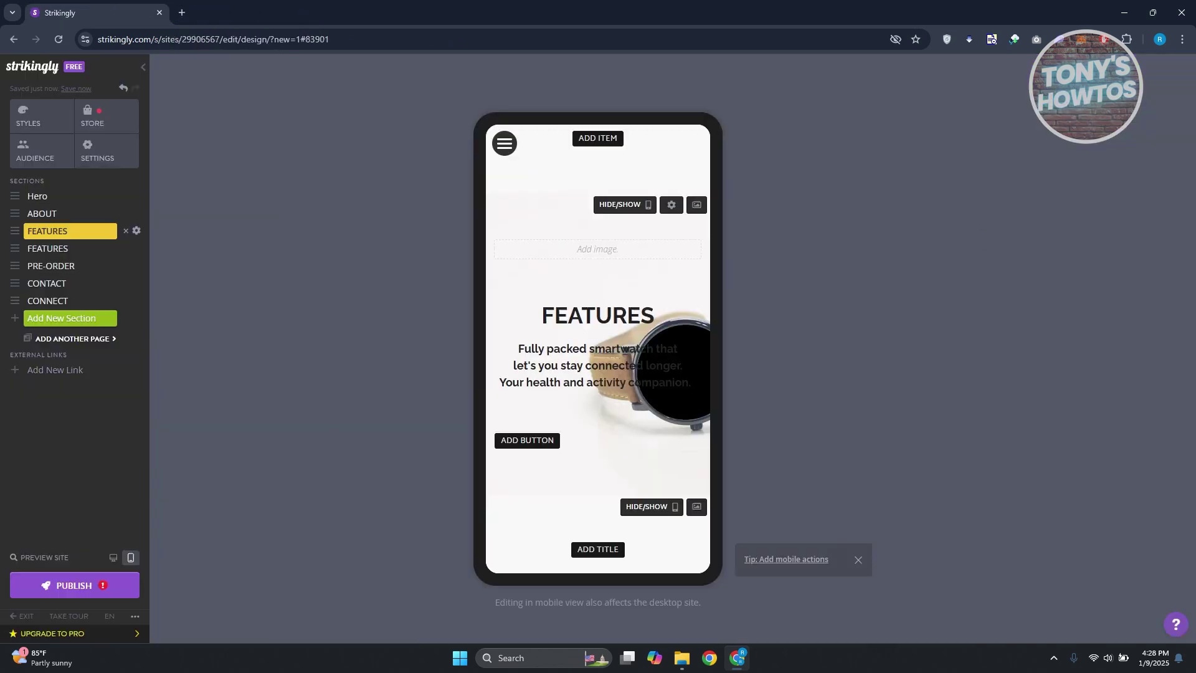
click(113, 557)
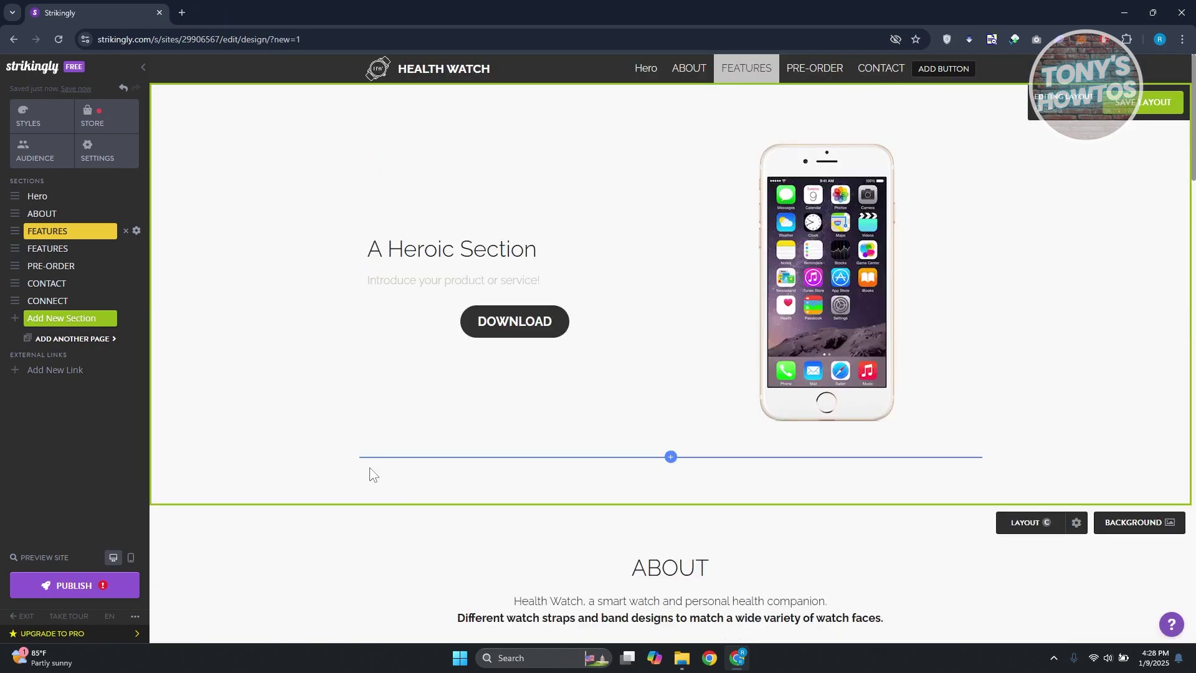
mouse_move(358, 412)
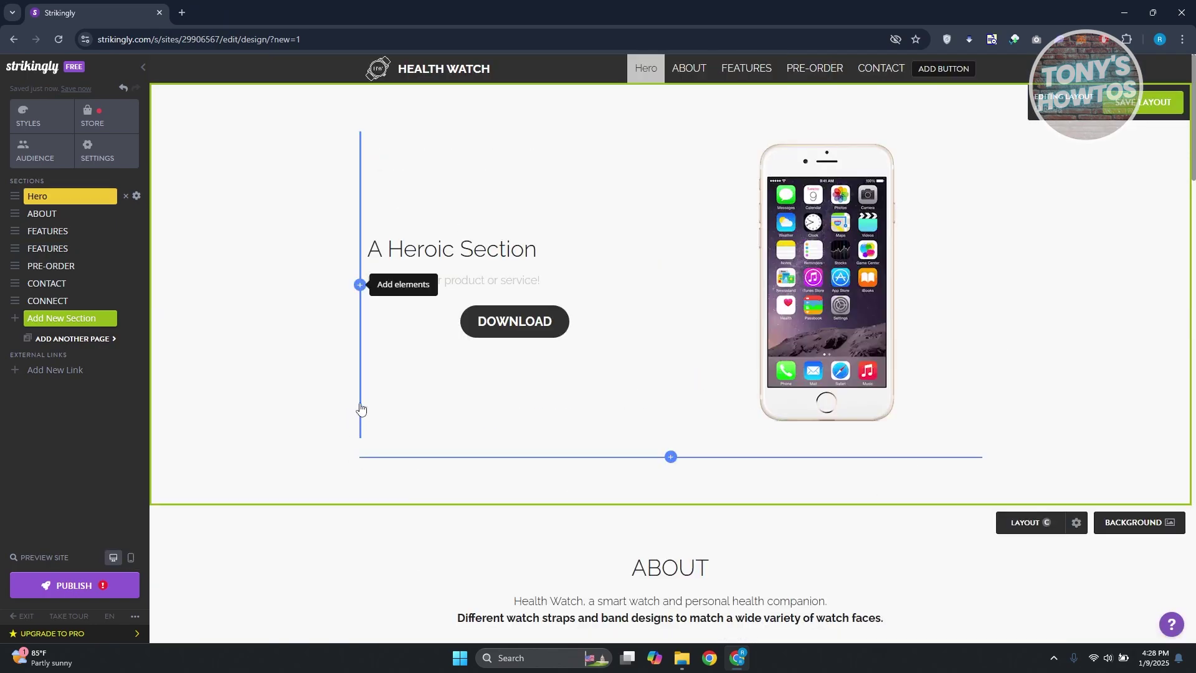